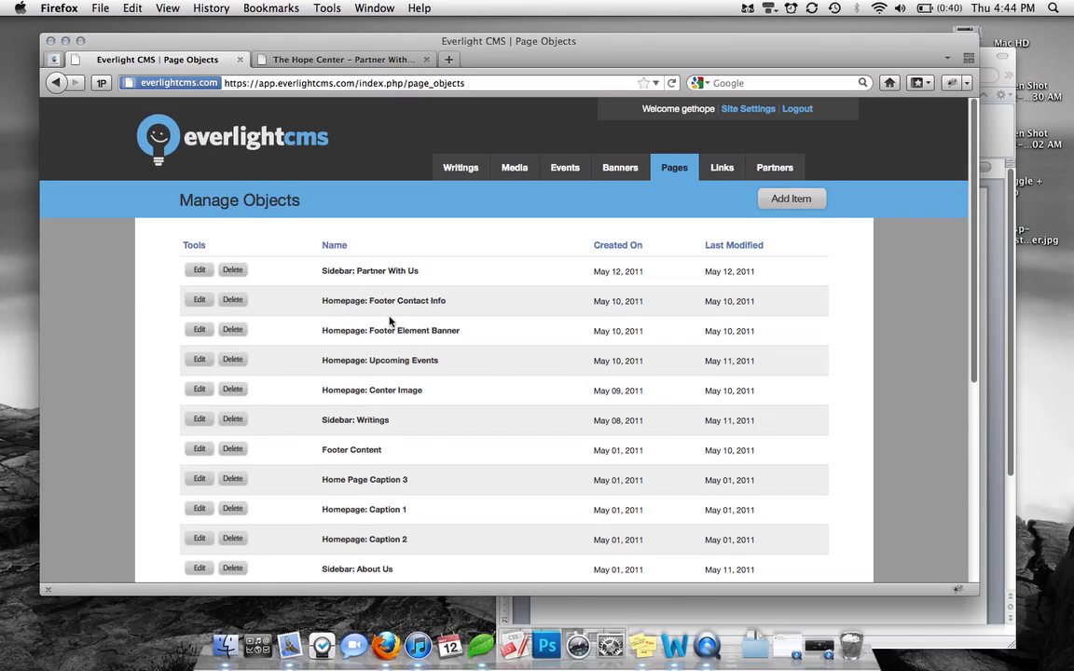
Review the Homepage: Footer Contact Info object's contact content, then view the live Partner With Us page
{"action": "scroll", "coordinate": [389, 316], "scroll_direction": "down", "scroll_amount": 2}
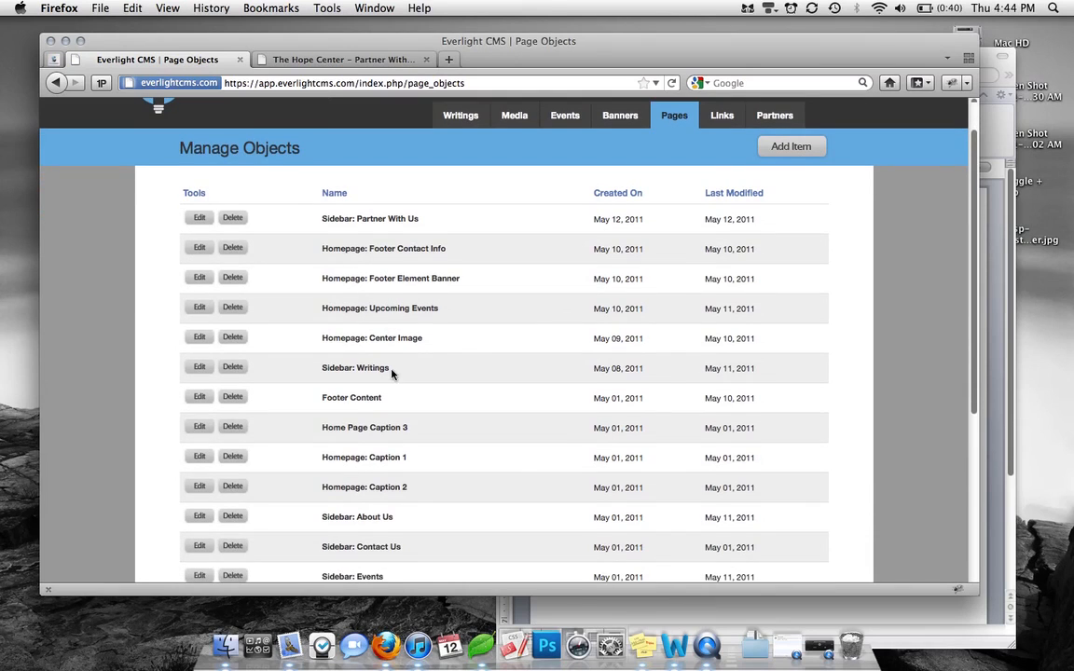
{"action": "scroll", "coordinate": [391, 372], "scroll_direction": "down", "scroll_amount": 3}
{"action": "scroll", "coordinate": [392, 373], "scroll_direction": "down", "scroll_amount": 1}
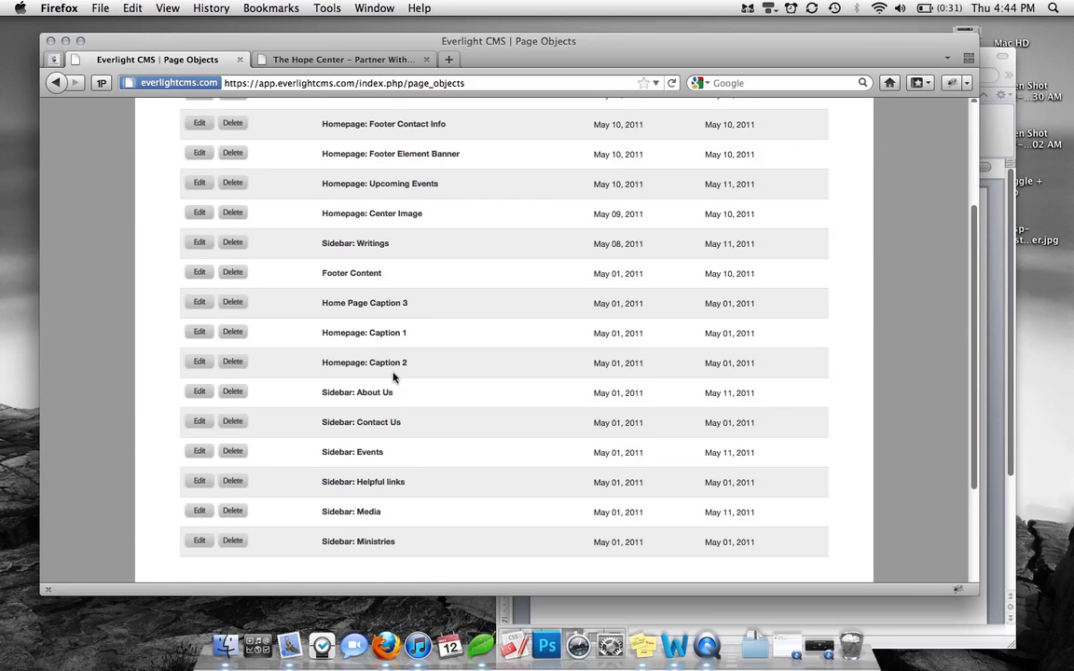
{"action": "scroll", "coordinate": [373, 360], "scroll_direction": "up", "scroll_amount": 3}
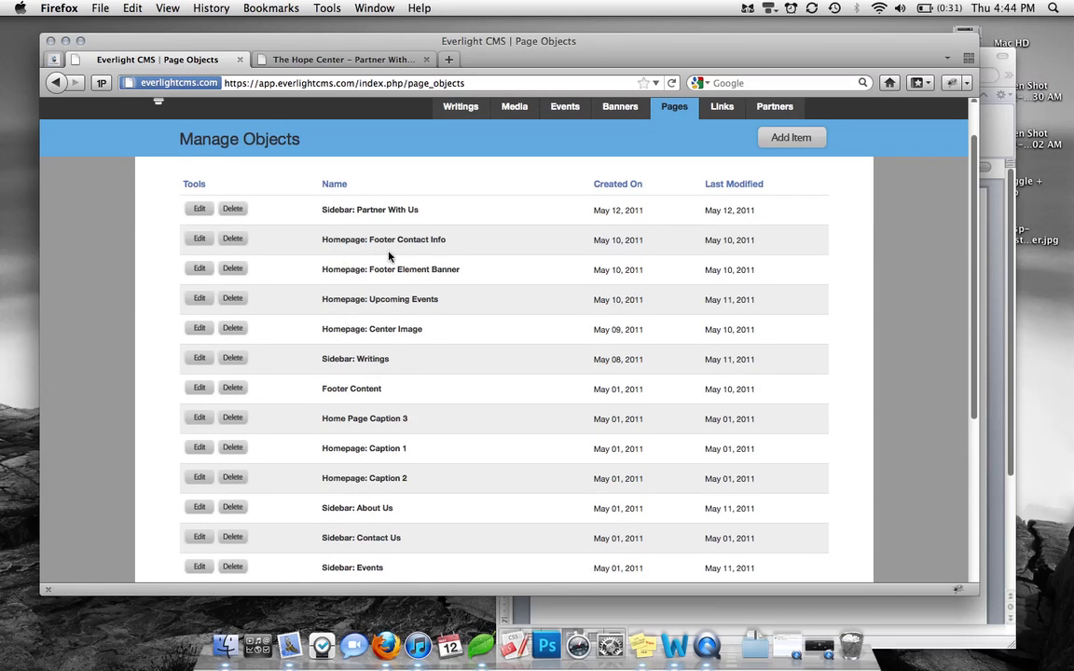
{"action": "scroll", "coordinate": [390, 261], "scroll_direction": "down", "scroll_amount": 3}
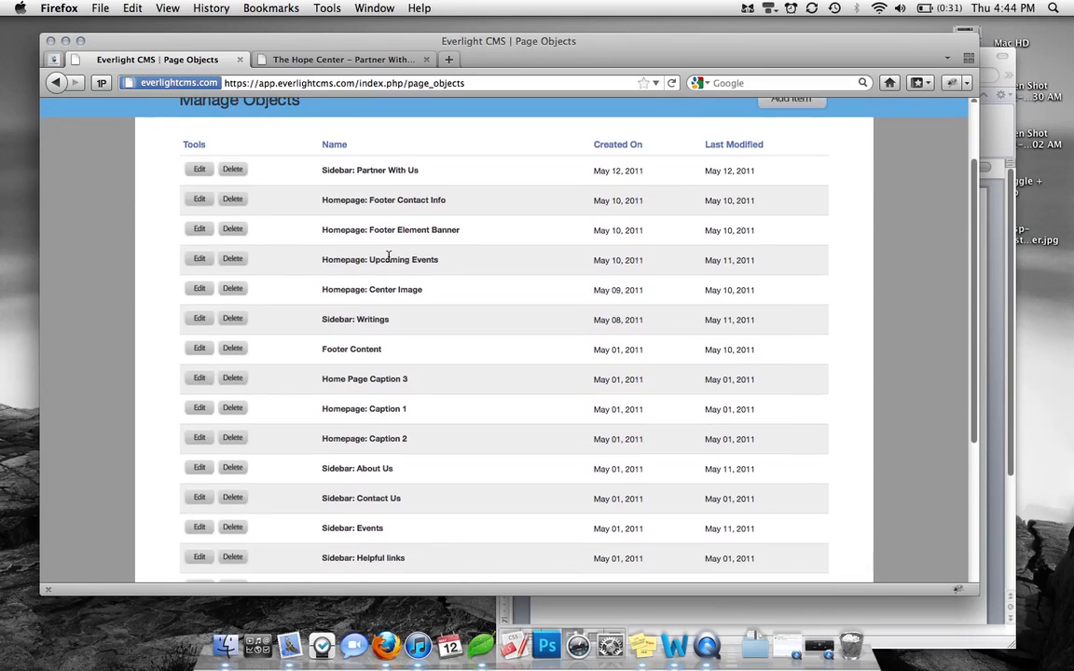
{"action": "left_click", "coordinate": [209, 201]}
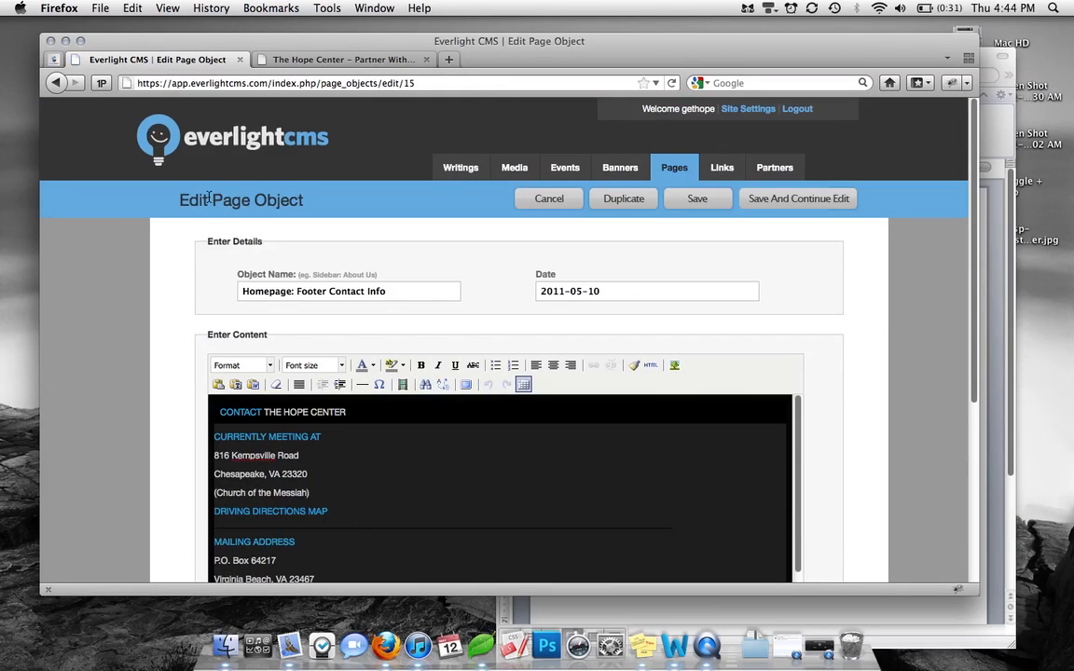
{"action": "scroll", "coordinate": [353, 430], "scroll_direction": "down", "scroll_amount": 3}
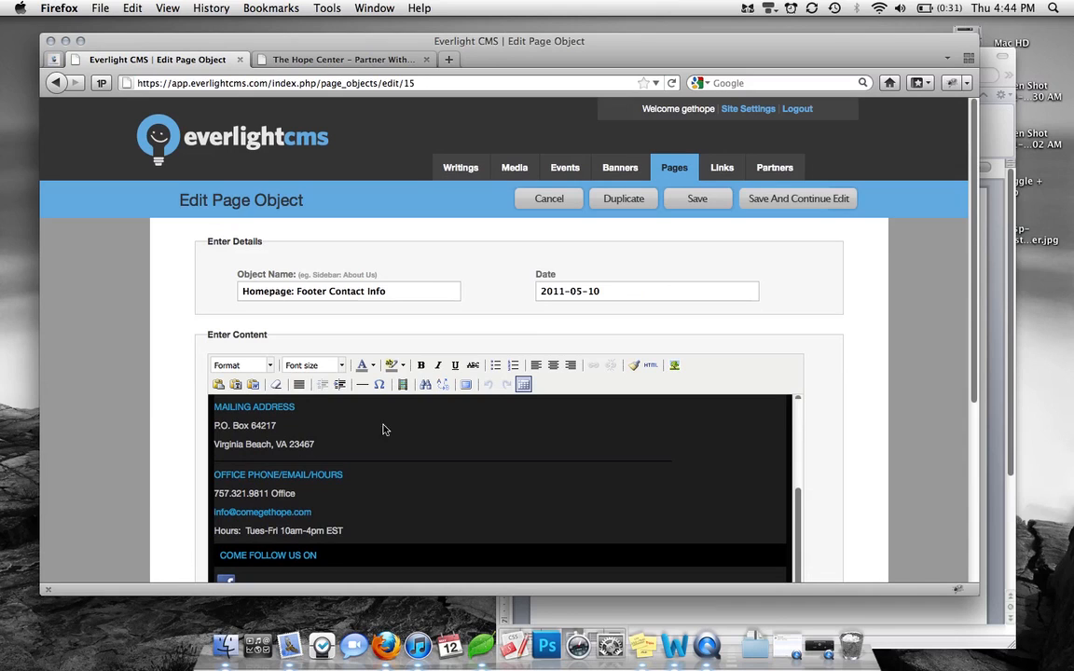
{"action": "scroll", "coordinate": [770, 475], "scroll_direction": "down", "scroll_amount": 4}
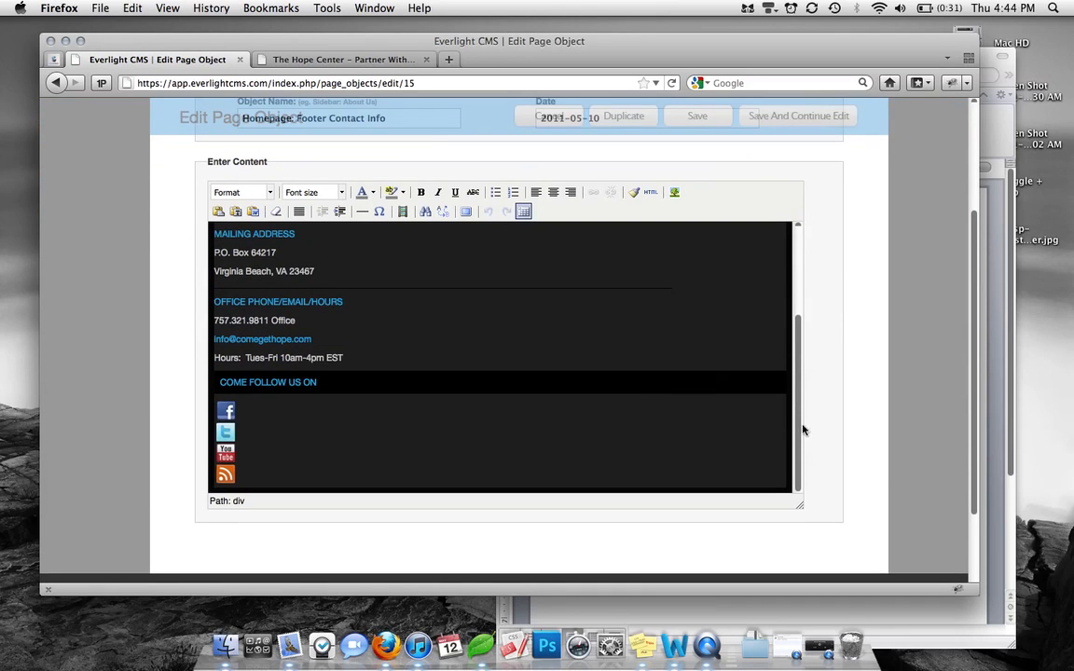
{"action": "scroll", "coordinate": [799, 410], "scroll_direction": "up", "scroll_amount": 3}
{"action": "left_click", "coordinate": [284, 416]}
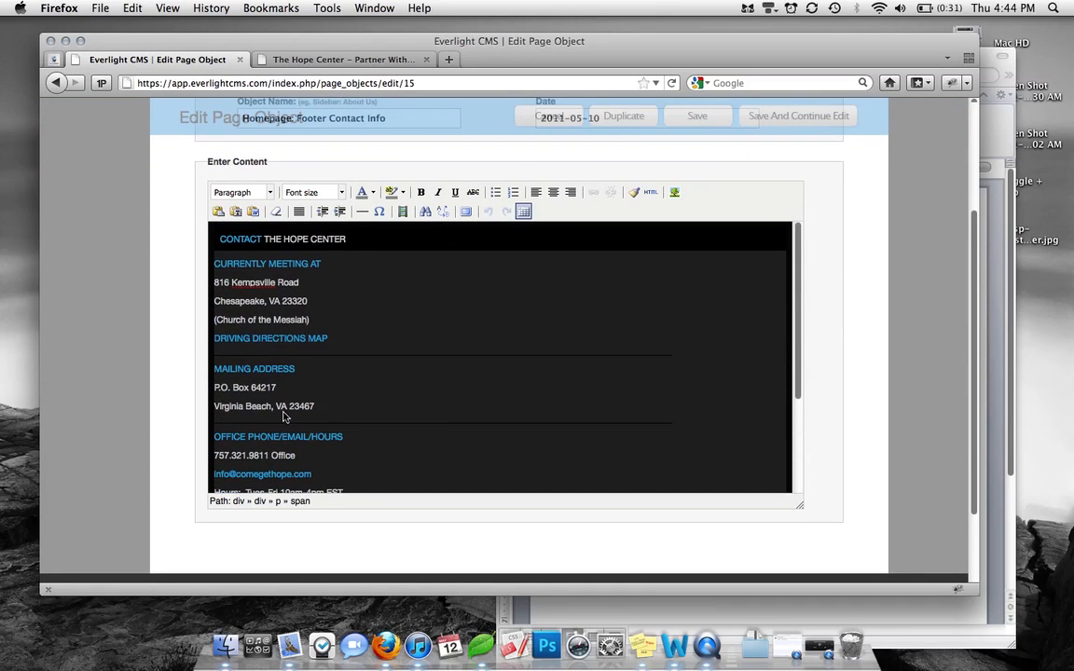
{"action": "left_click", "coordinate": [285, 59]}
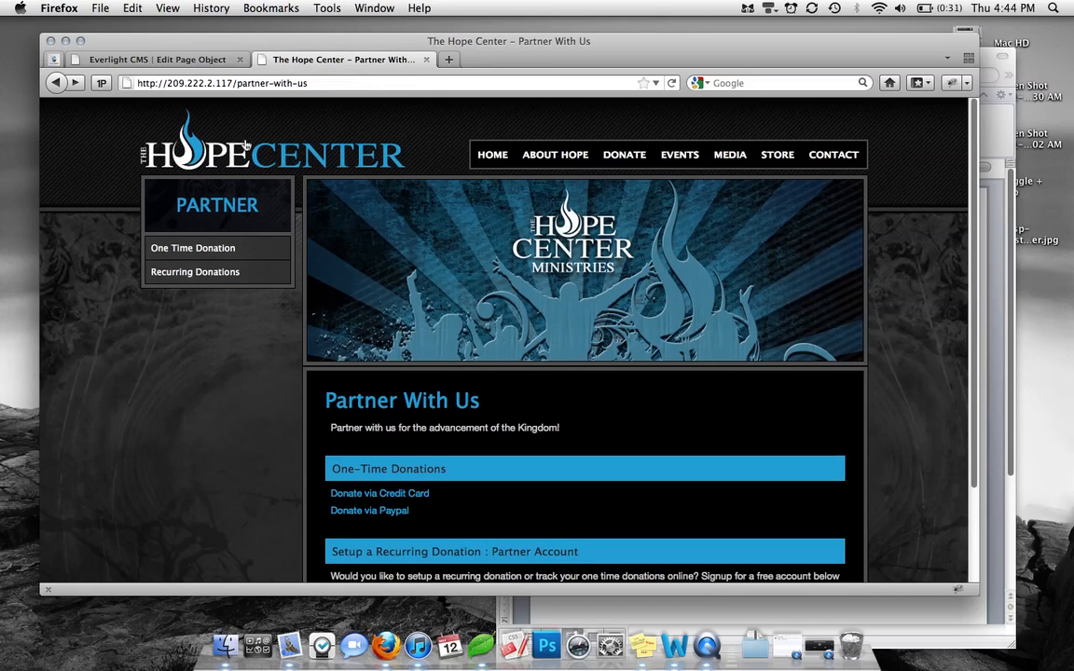
Check the footer contact block on The Hope Center homepage, then return to the CMS editor
{"action": "left_click", "coordinate": [206, 133]}
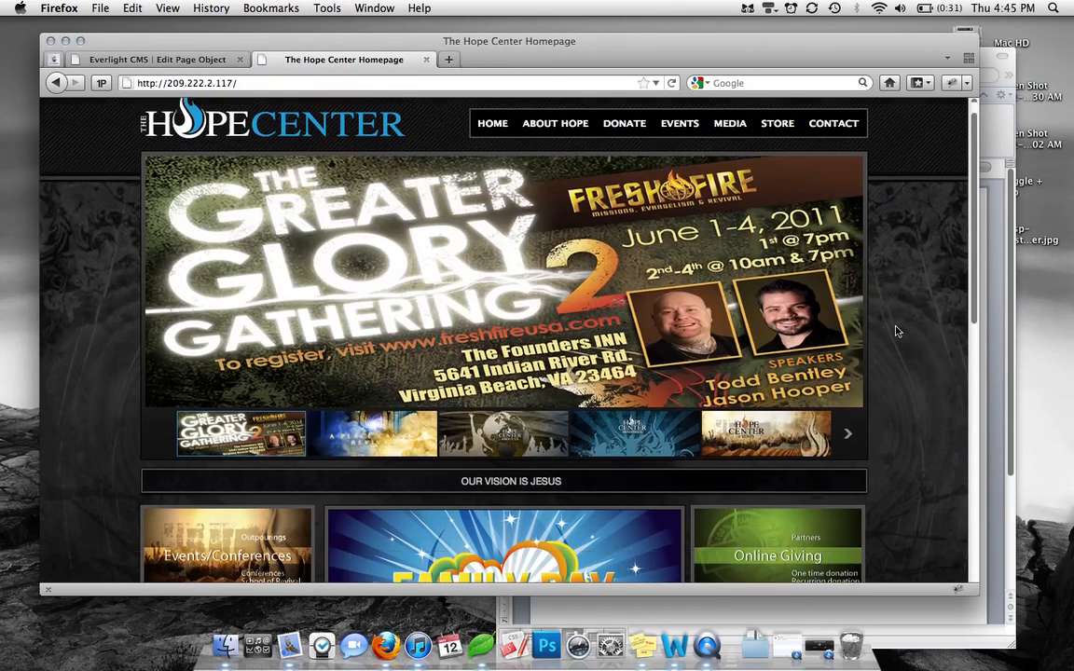
{"action": "scroll", "coordinate": [893, 328], "scroll_direction": "down", "scroll_amount": 10}
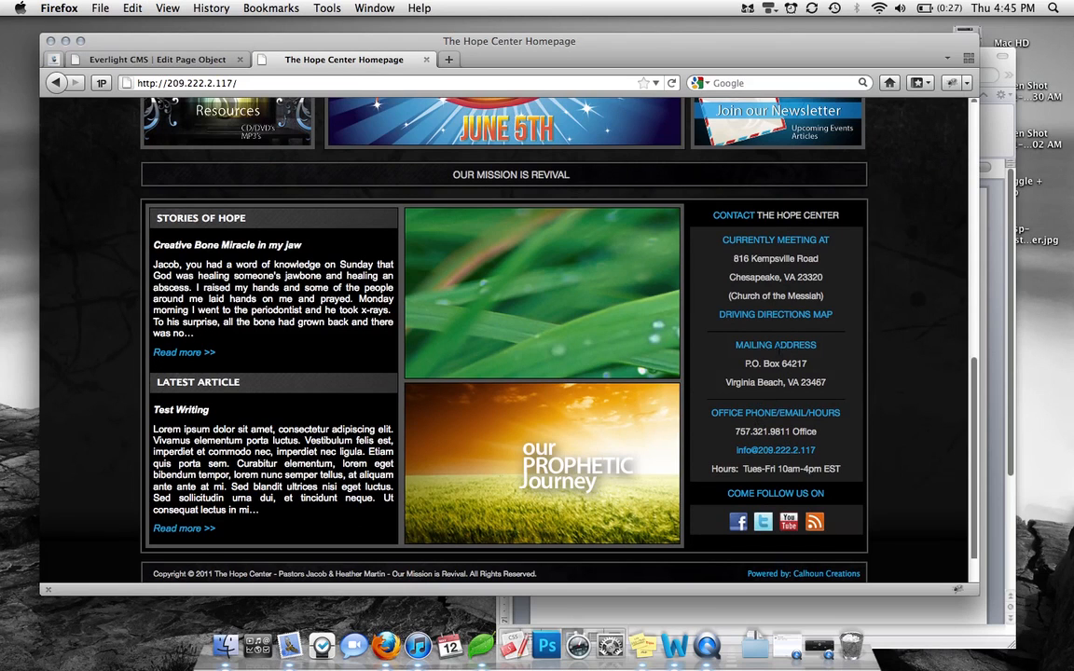
{"action": "scroll", "coordinate": [781, 355], "scroll_direction": "down", "scroll_amount": 2}
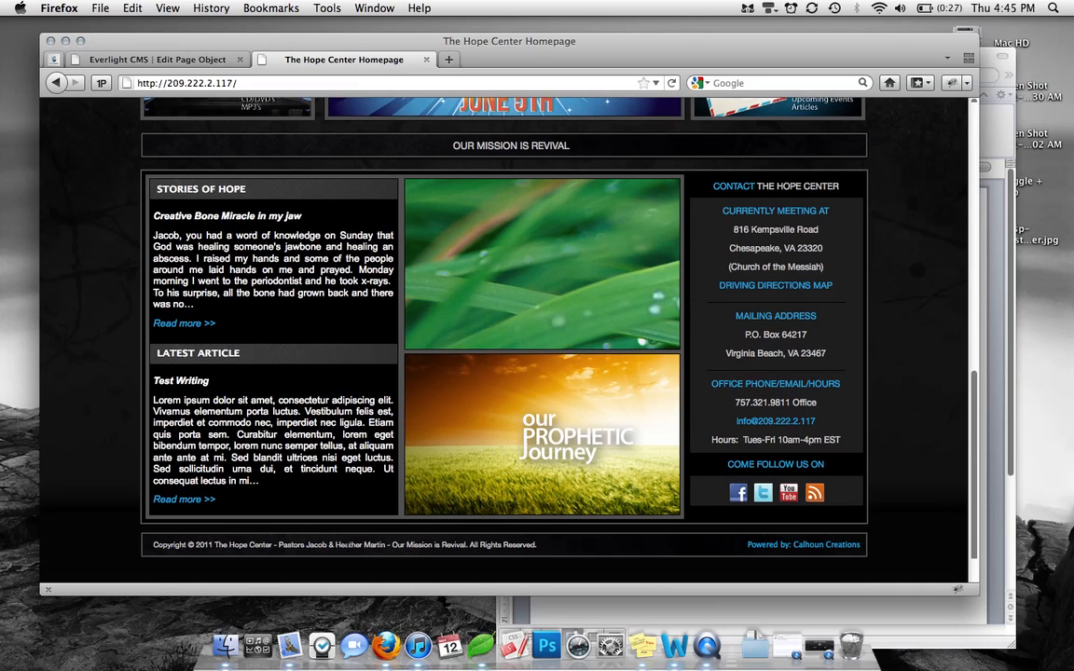
{"action": "left_click", "coordinate": [188, 62]}
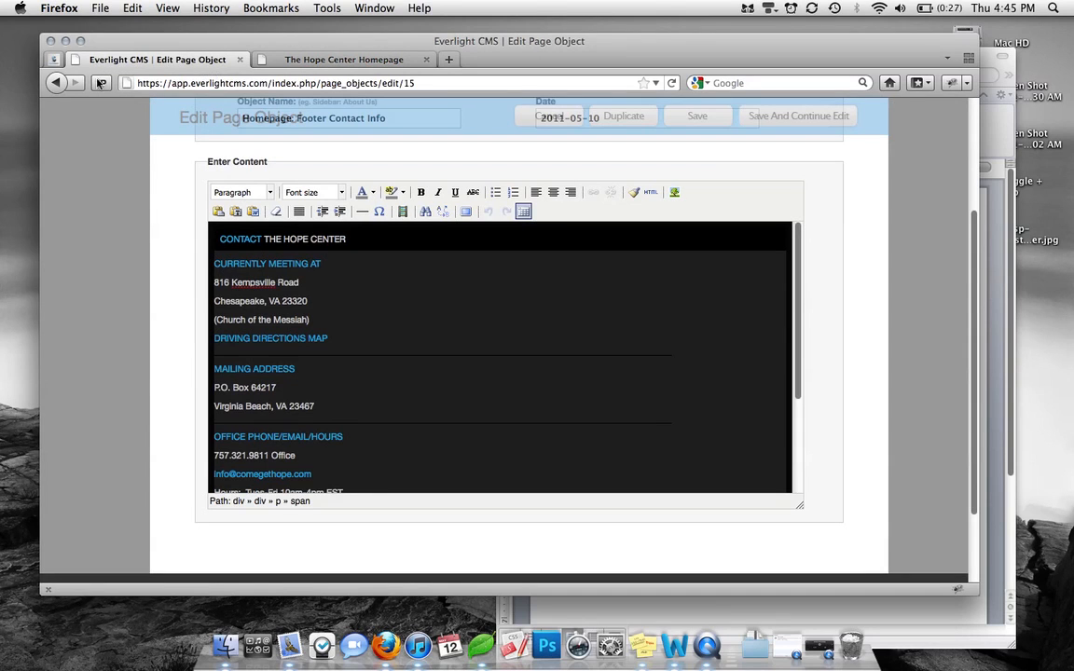
Look over the Footer Content object's copyright line, then cancel back to Manage Objects
{"action": "left_click", "coordinate": [54, 82]}
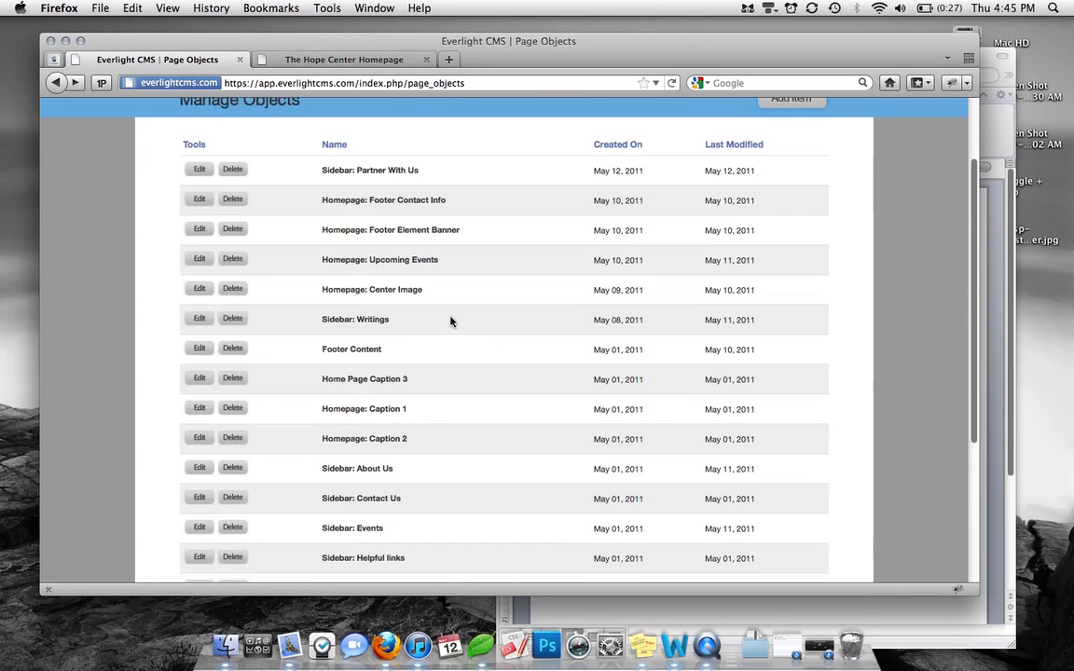
{"action": "scroll", "coordinate": [450, 321], "scroll_direction": "down", "scroll_amount": 2}
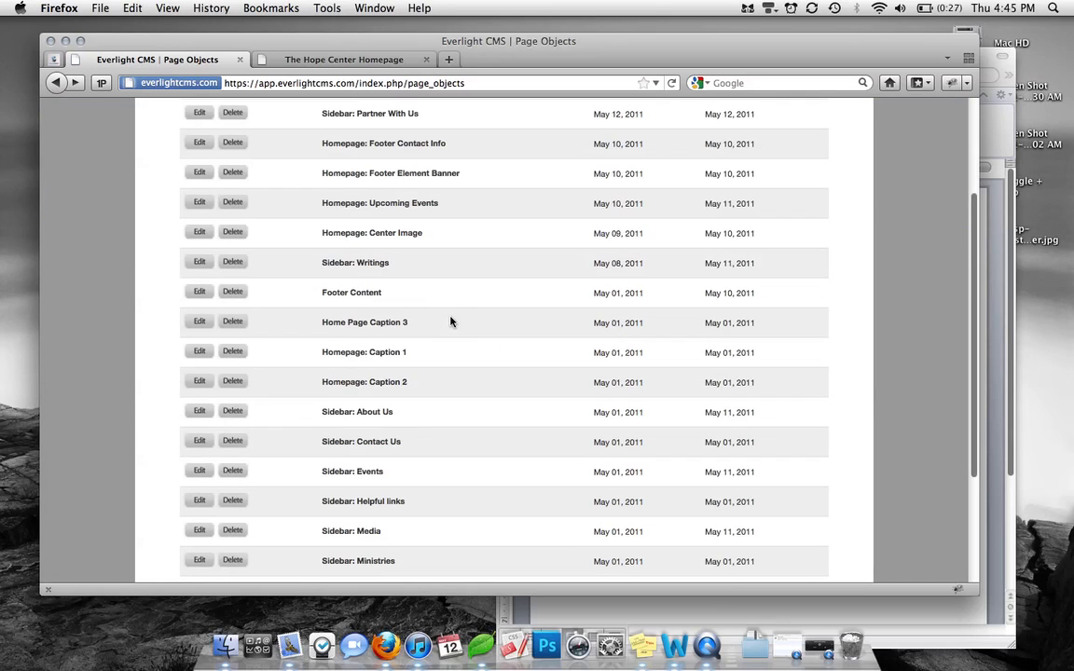
{"action": "left_click", "coordinate": [199, 293]}
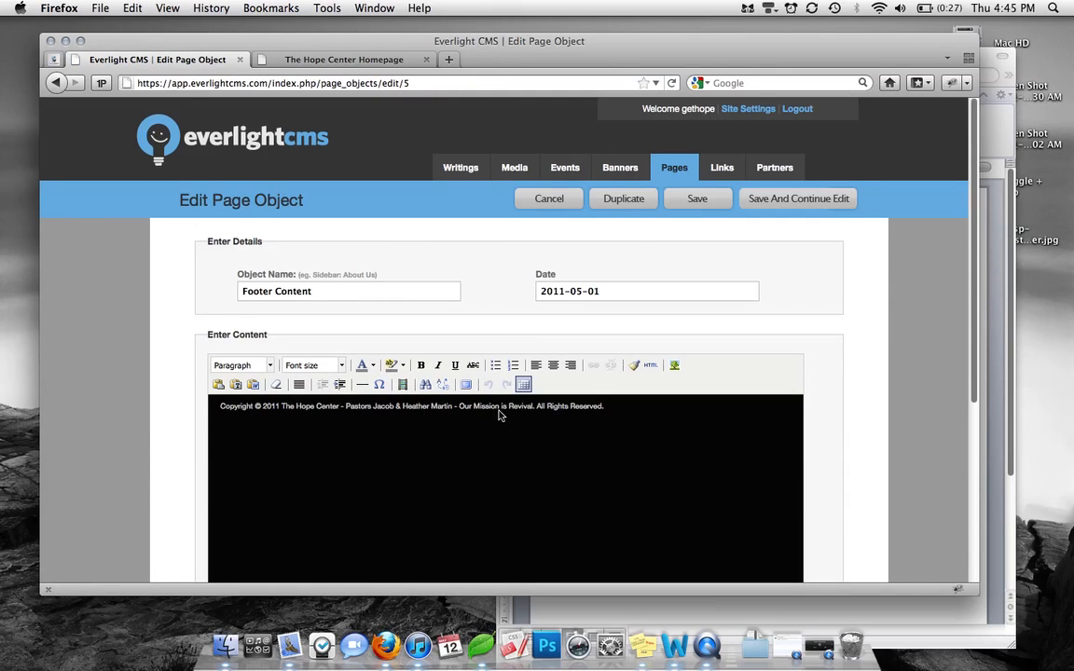
{"action": "left_click", "coordinate": [549, 200]}
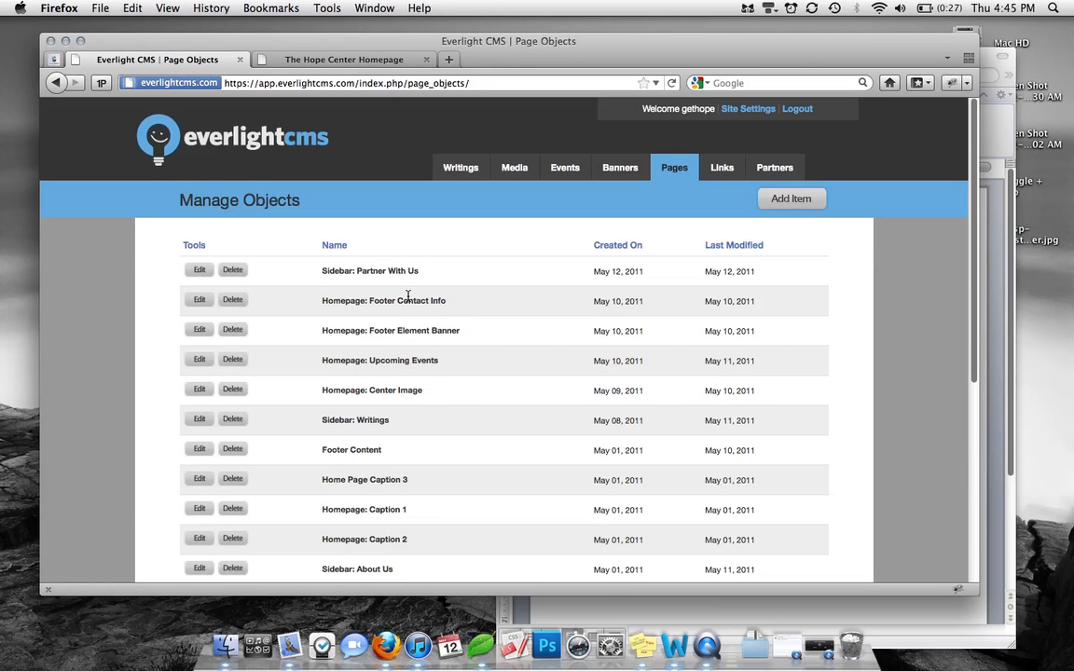
{"action": "left_click", "coordinate": [343, 60]}
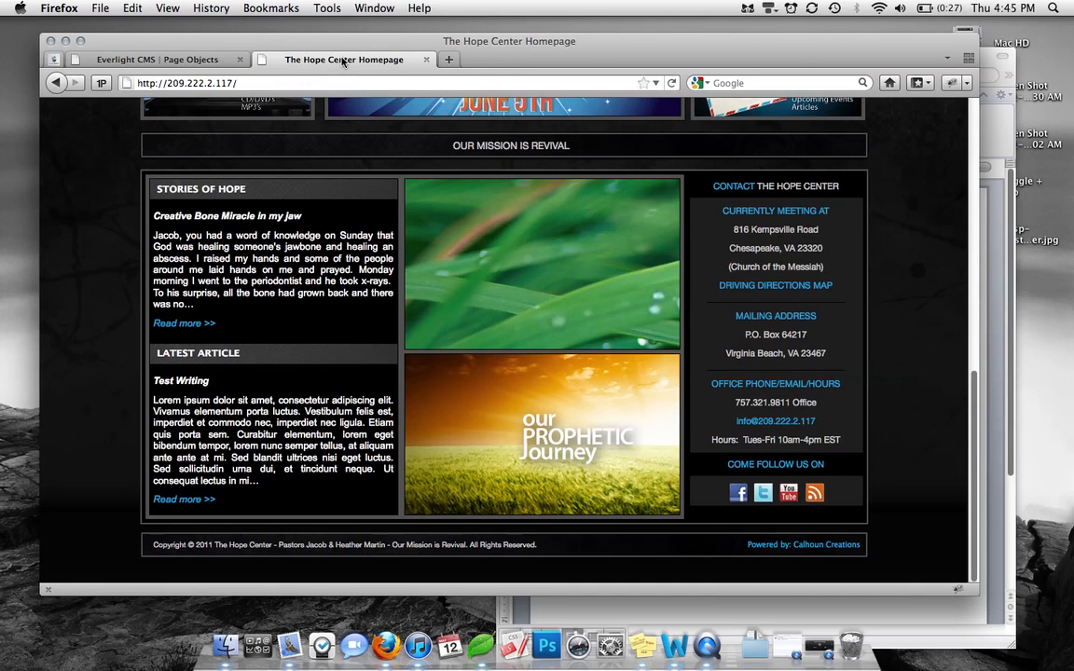
{"action": "scroll", "coordinate": [457, 275], "scroll_direction": "up", "scroll_amount": 3}
{"action": "scroll", "coordinate": [483, 357], "scroll_direction": "up", "scroll_amount": 2}
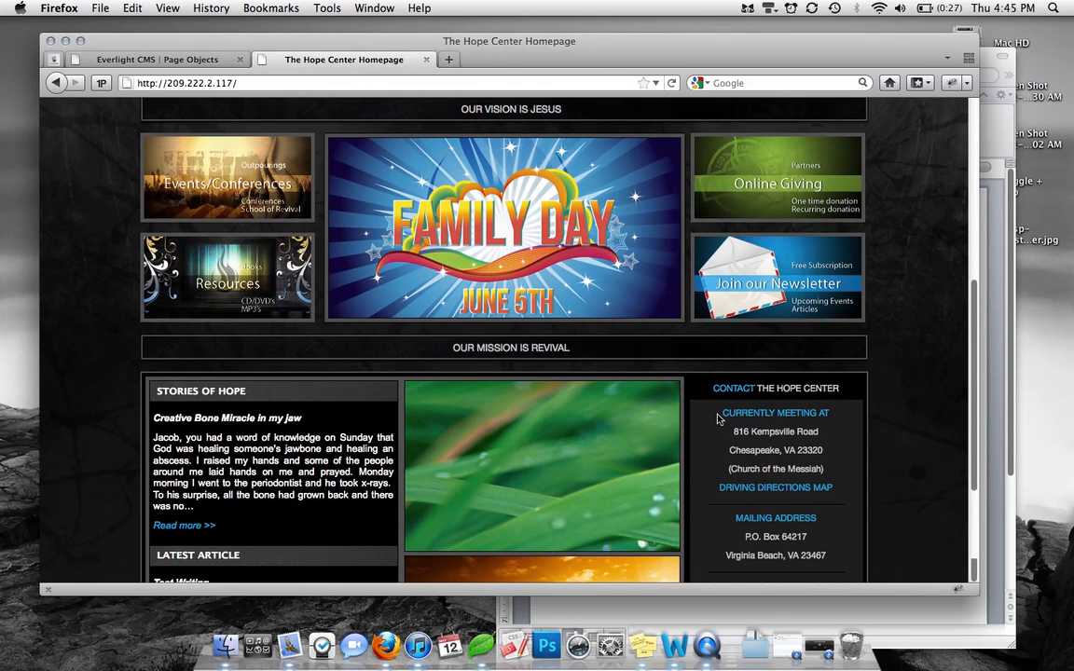
{"action": "scroll", "coordinate": [914, 393], "scroll_direction": "down", "scroll_amount": 2}
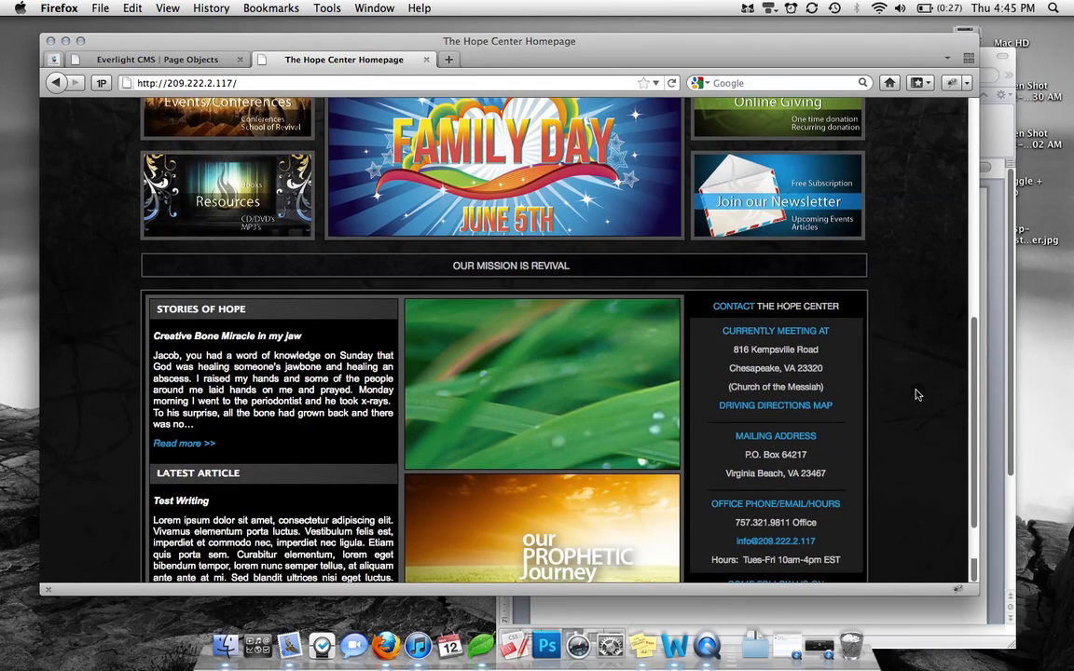
{"action": "scroll", "coordinate": [916, 394], "scroll_direction": "up", "scroll_amount": 3}
{"action": "scroll", "coordinate": [916, 395], "scroll_direction": "up", "scroll_amount": 2}
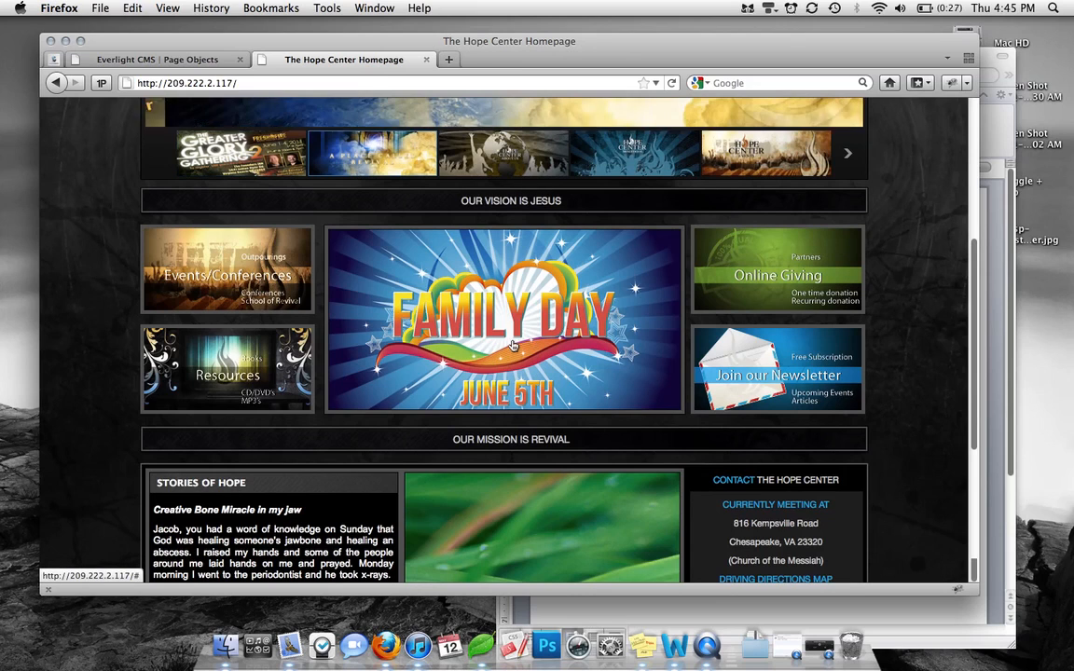
{"action": "left_click", "coordinate": [158, 59]}
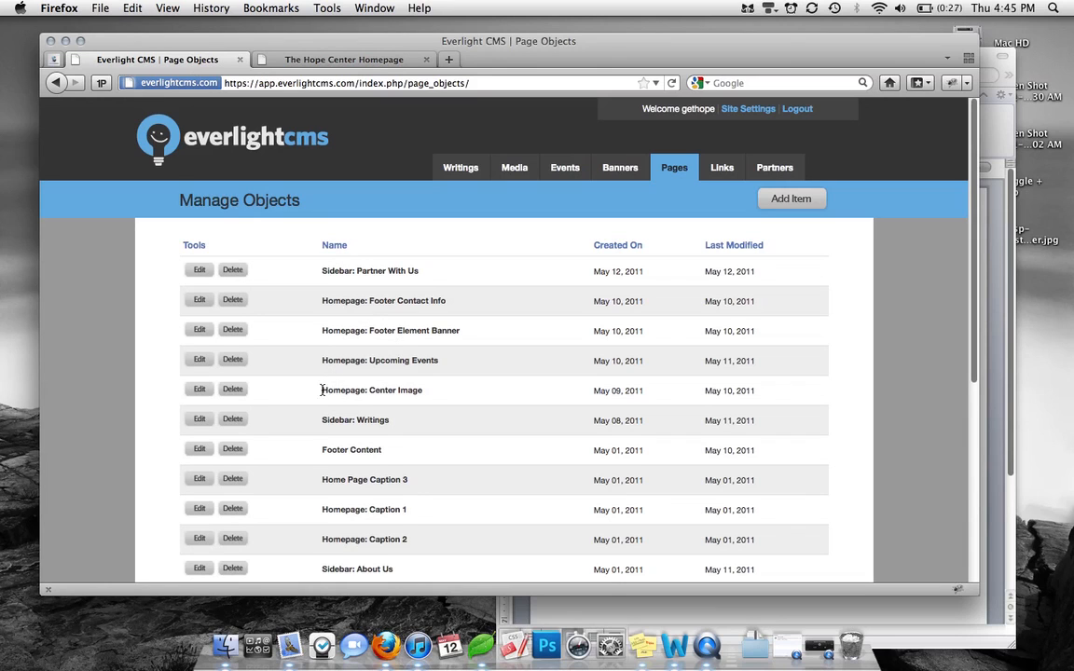
Select the Family Day banner in Homepage: Center Image and bring up its image properties
{"action": "left_click", "coordinate": [205, 395]}
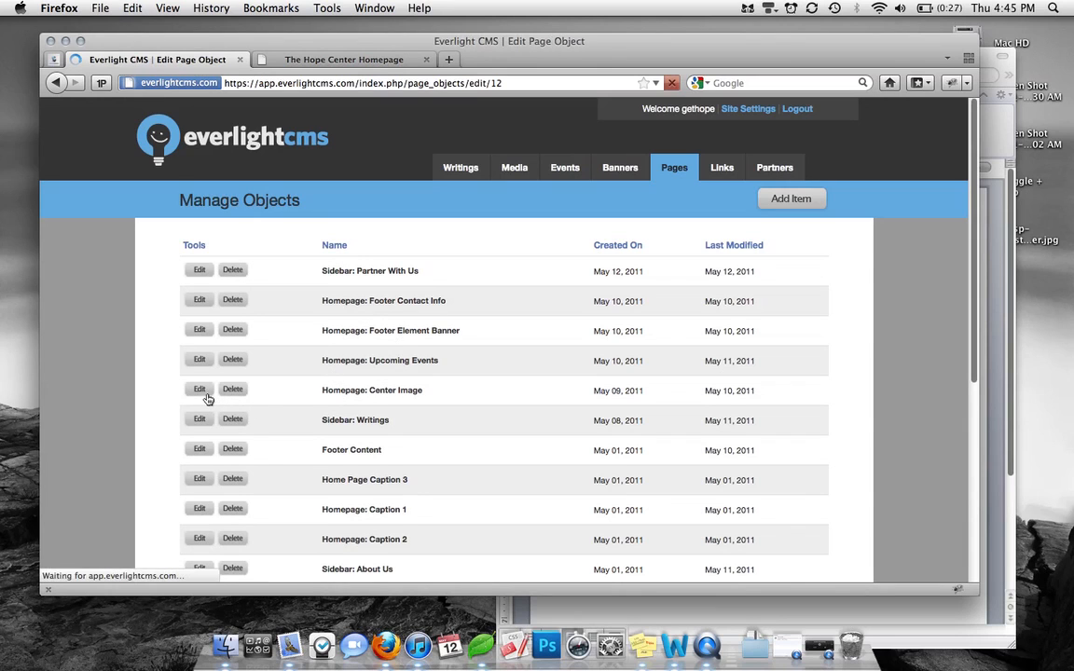
{"action": "scroll", "coordinate": [677, 454], "scroll_direction": "down", "scroll_amount": 2}
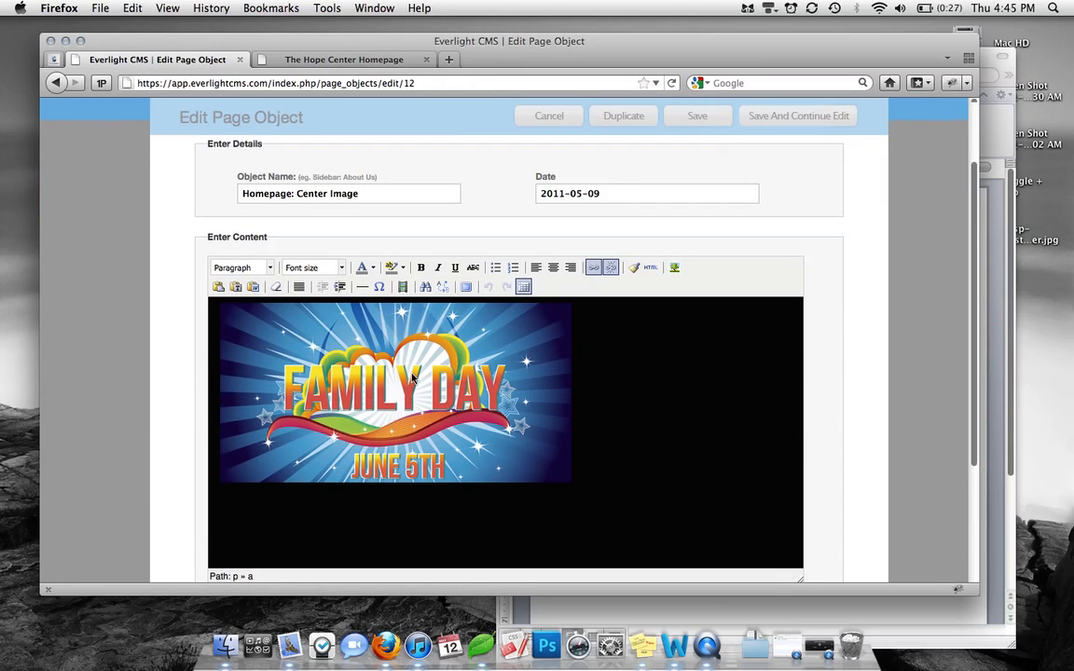
{"action": "left_click", "coordinate": [412, 377]}
{"action": "left_click", "coordinate": [594, 268]}
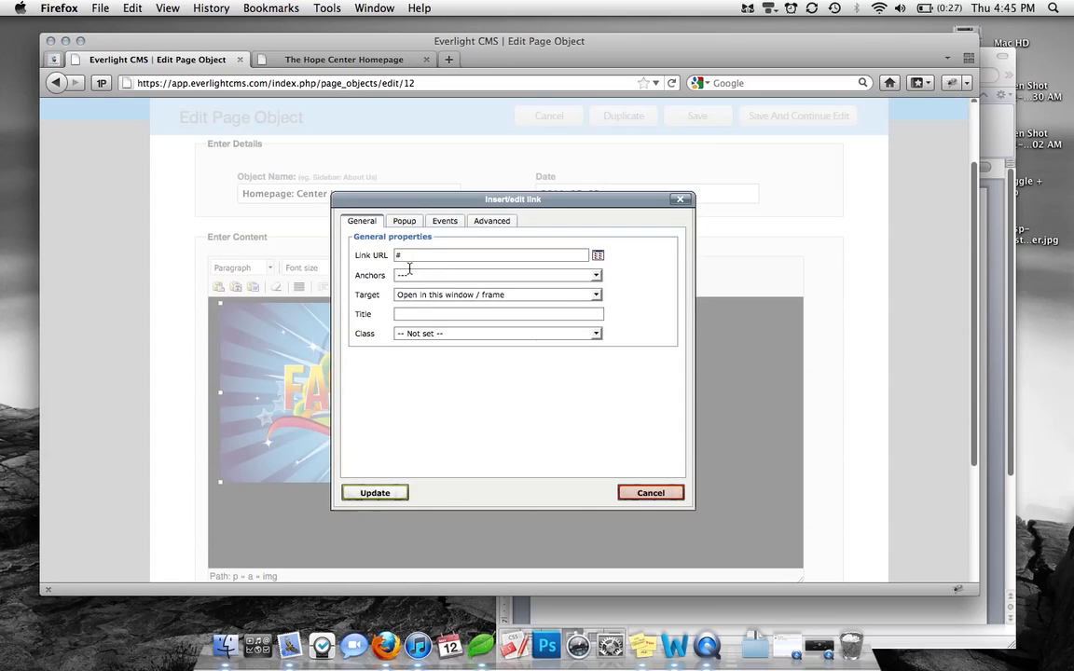
{"action": "left_click", "coordinate": [679, 198]}
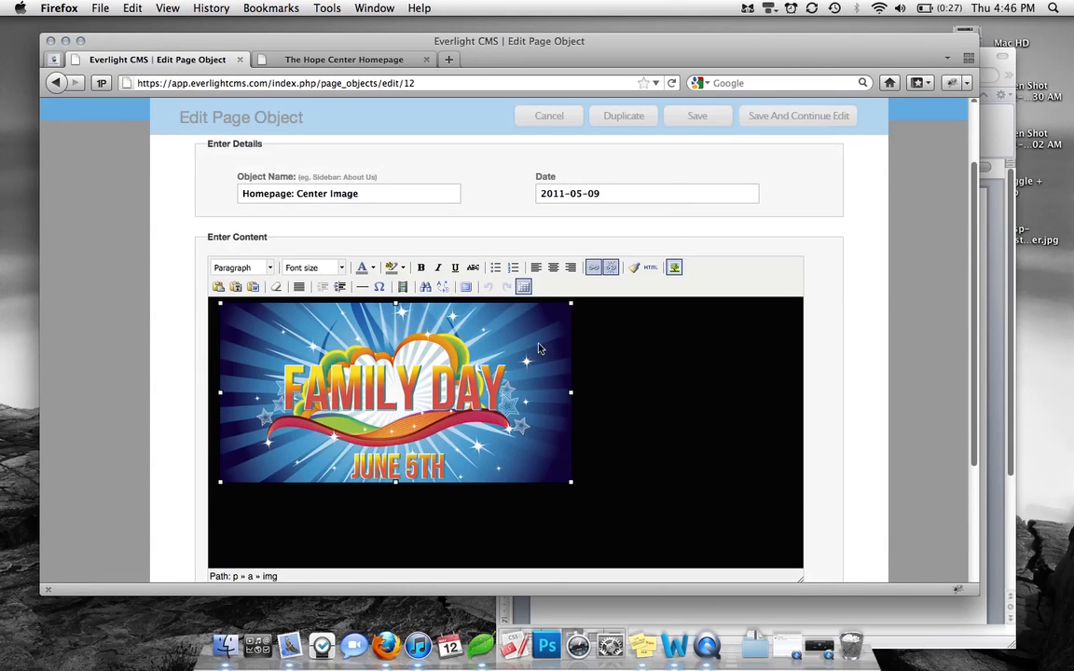
{"action": "left_click", "coordinate": [674, 268]}
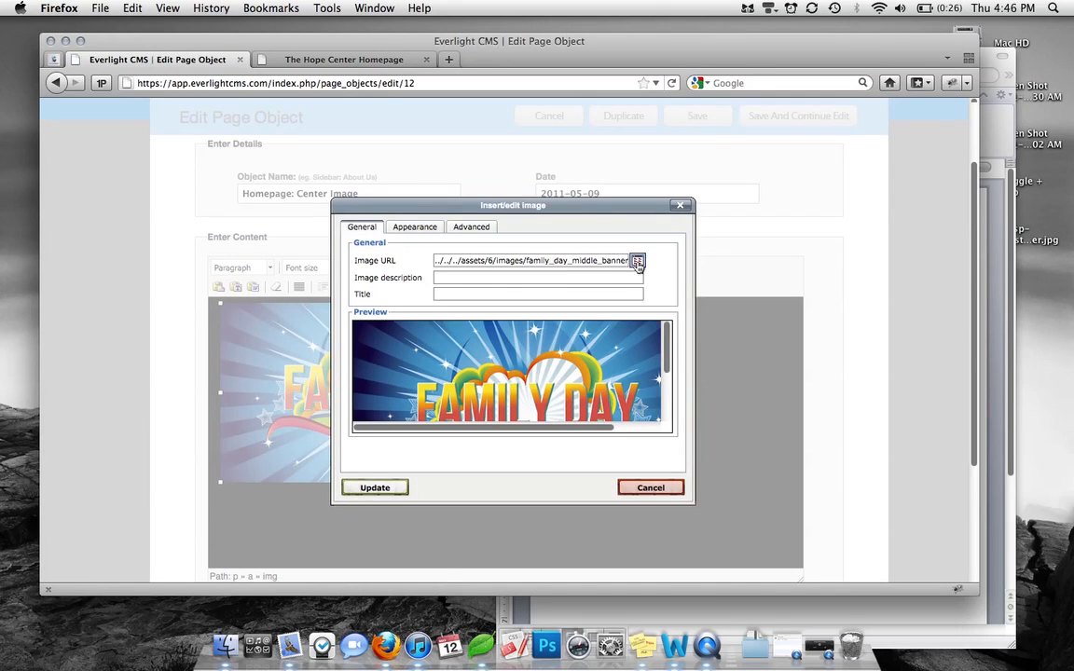
Look through TinyBrowser's Upload and Browse tabs, then close both image dialogs without changes
{"action": "left_click", "coordinate": [638, 263]}
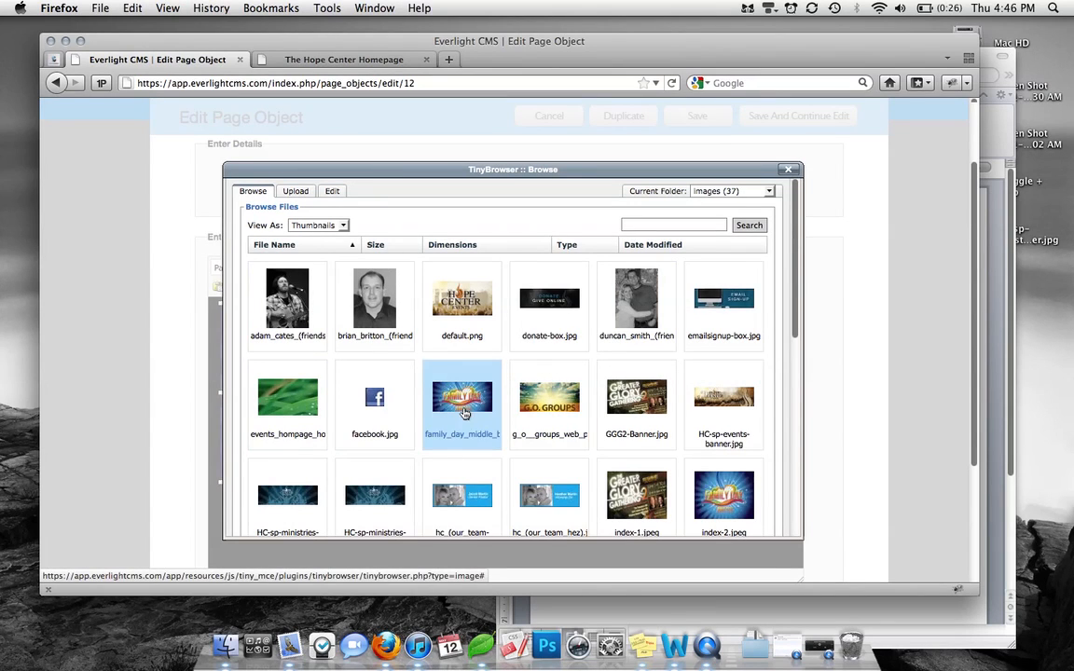
{"action": "left_click", "coordinate": [296, 192]}
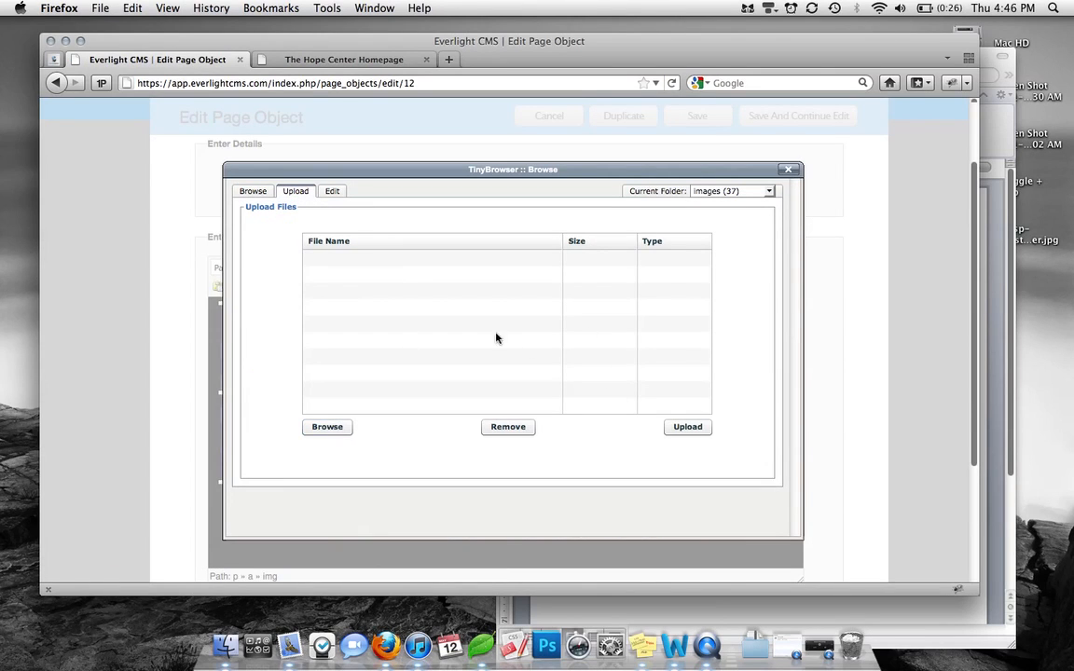
{"action": "left_click", "coordinate": [249, 190]}
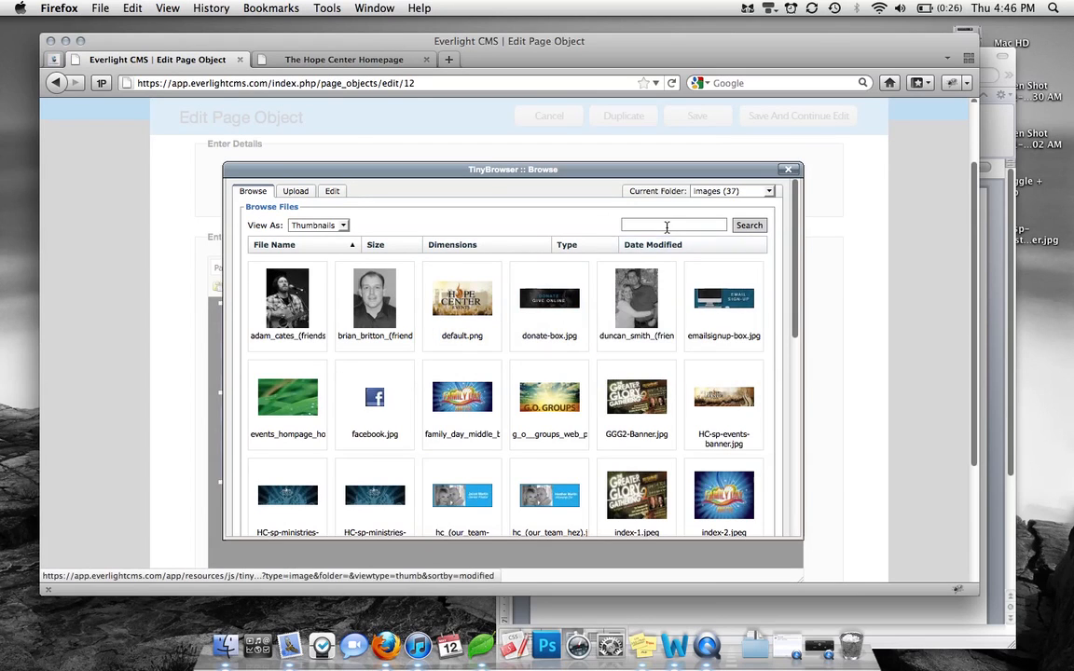
{"action": "left_click", "coordinate": [787, 170]}
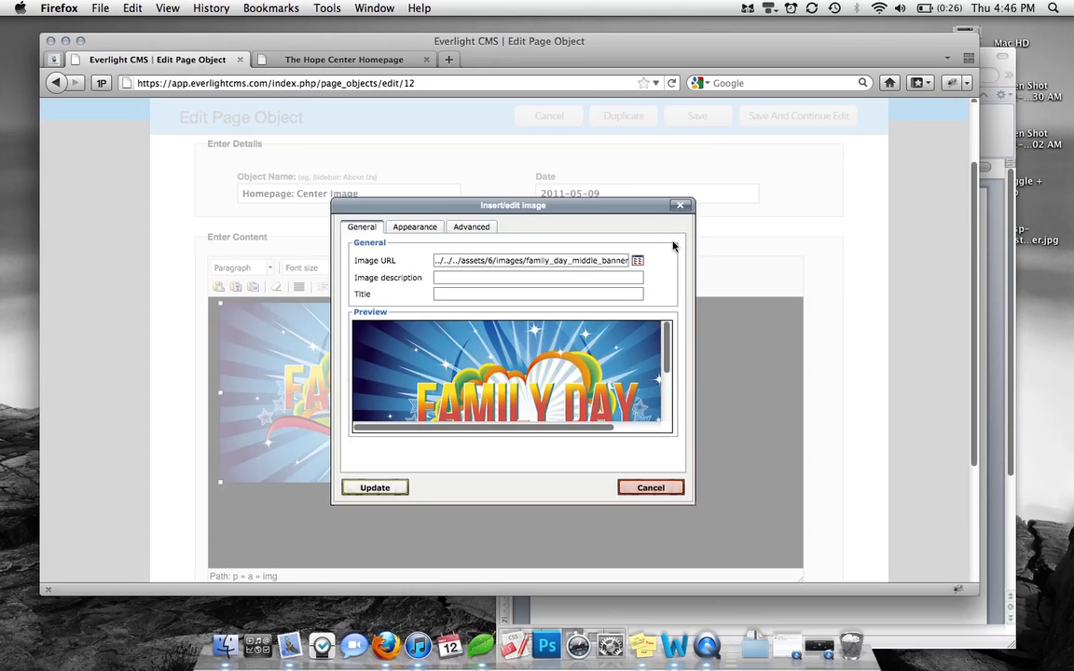
{"action": "left_click", "coordinate": [683, 204]}
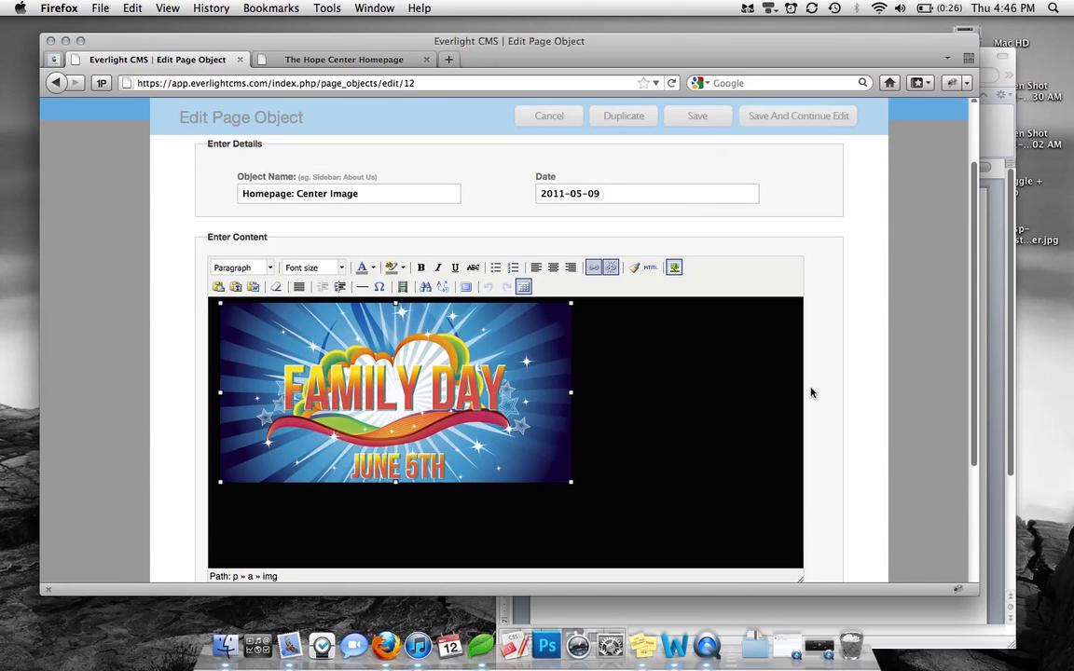
{"action": "scroll", "coordinate": [811, 392], "scroll_direction": "up", "scroll_amount": 3}
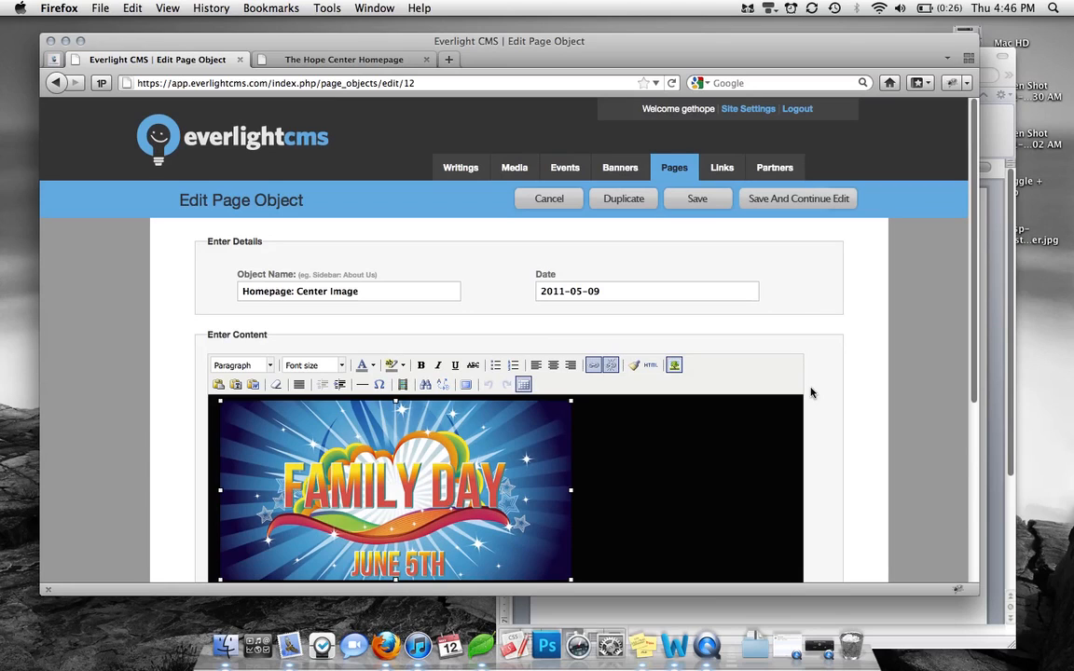
Delete the Sidebar: Partner With Us object from the Page Objects list, confirming the deletion
{"action": "mouse_move", "coordinate": [673, 173]}
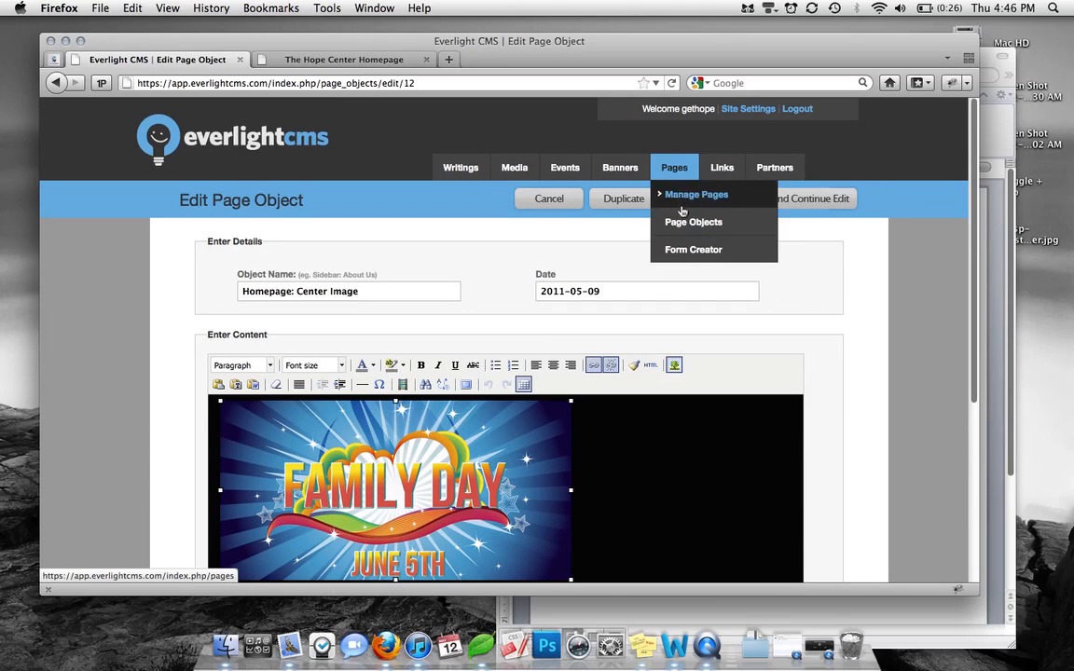
{"action": "left_click", "coordinate": [681, 222]}
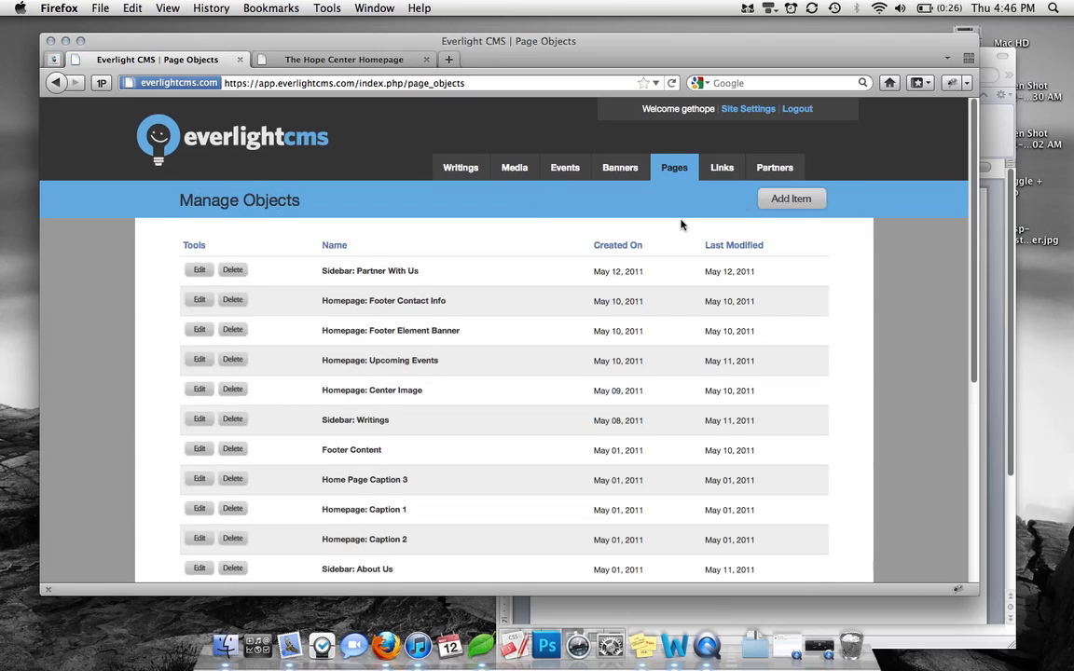
{"action": "scroll", "coordinate": [551, 314], "scroll_direction": "down", "scroll_amount": 1}
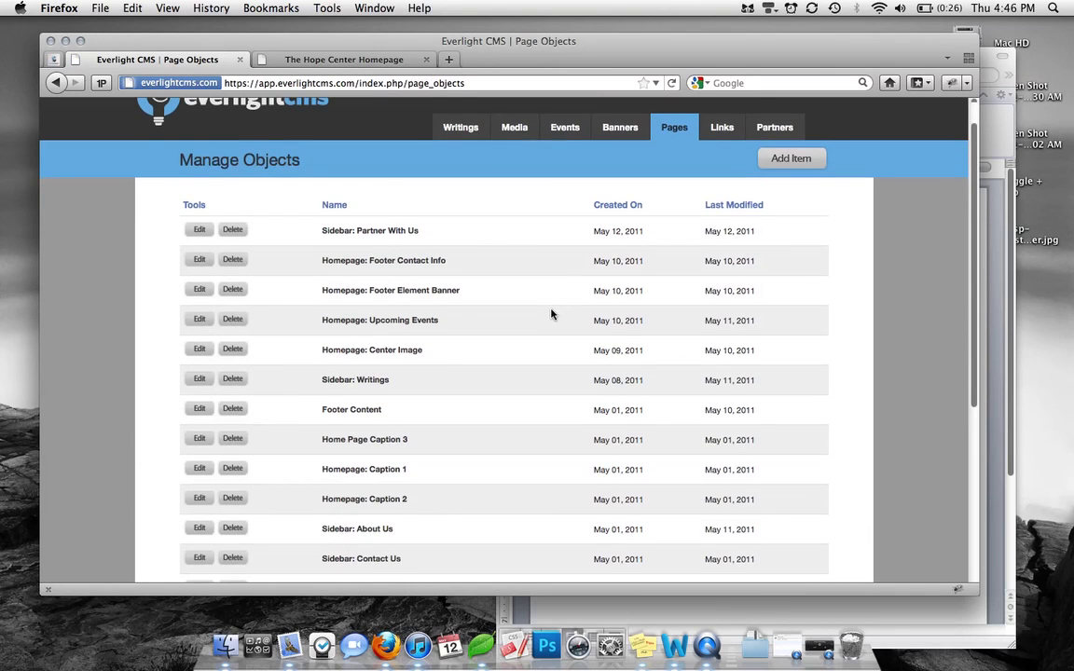
{"action": "scroll", "coordinate": [550, 314], "scroll_direction": "down", "scroll_amount": 1}
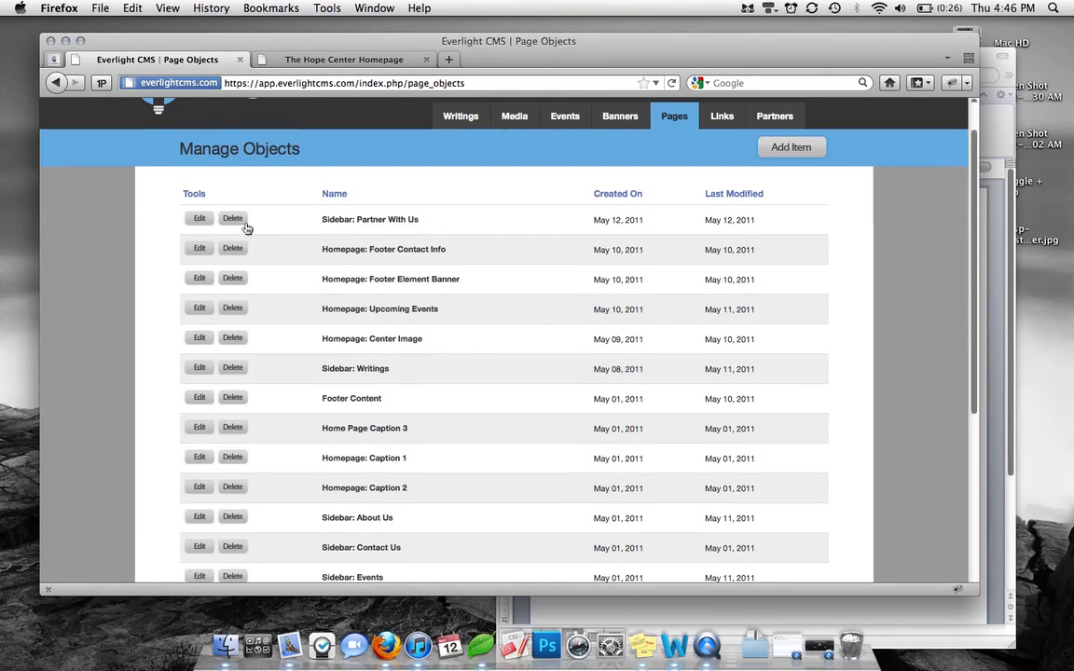
{"action": "scroll", "coordinate": [244, 280], "scroll_direction": "down", "scroll_amount": 1}
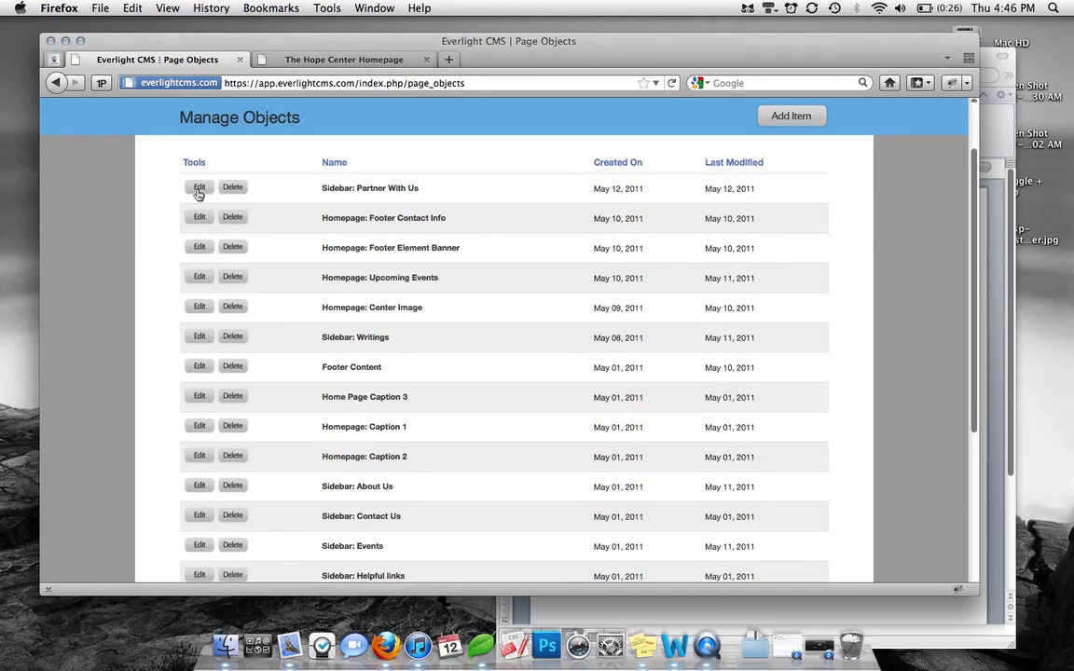
{"action": "left_click", "coordinate": [233, 187]}
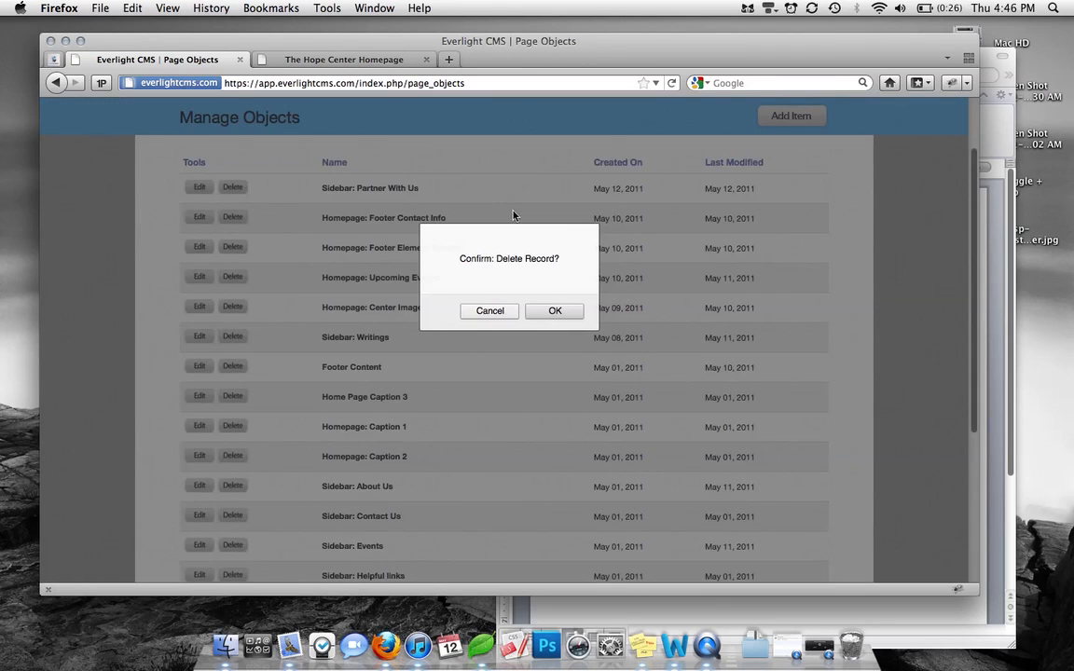
{"action": "left_click", "coordinate": [554, 312]}
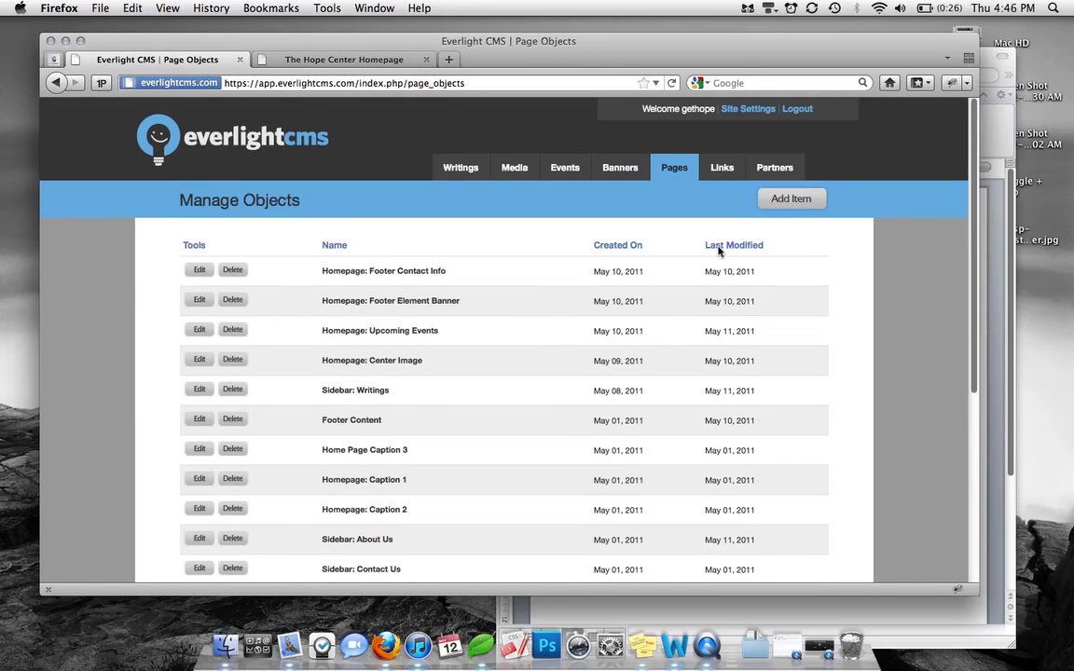
{"action": "left_click", "coordinate": [768, 201]}
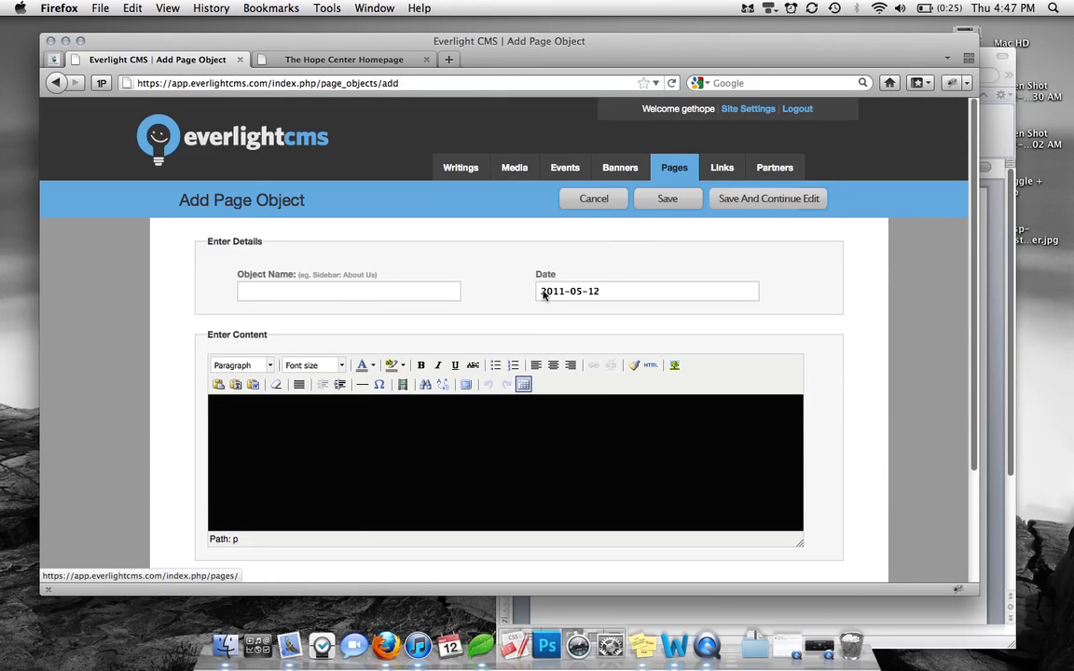
{"action": "left_click", "coordinate": [413, 432]}
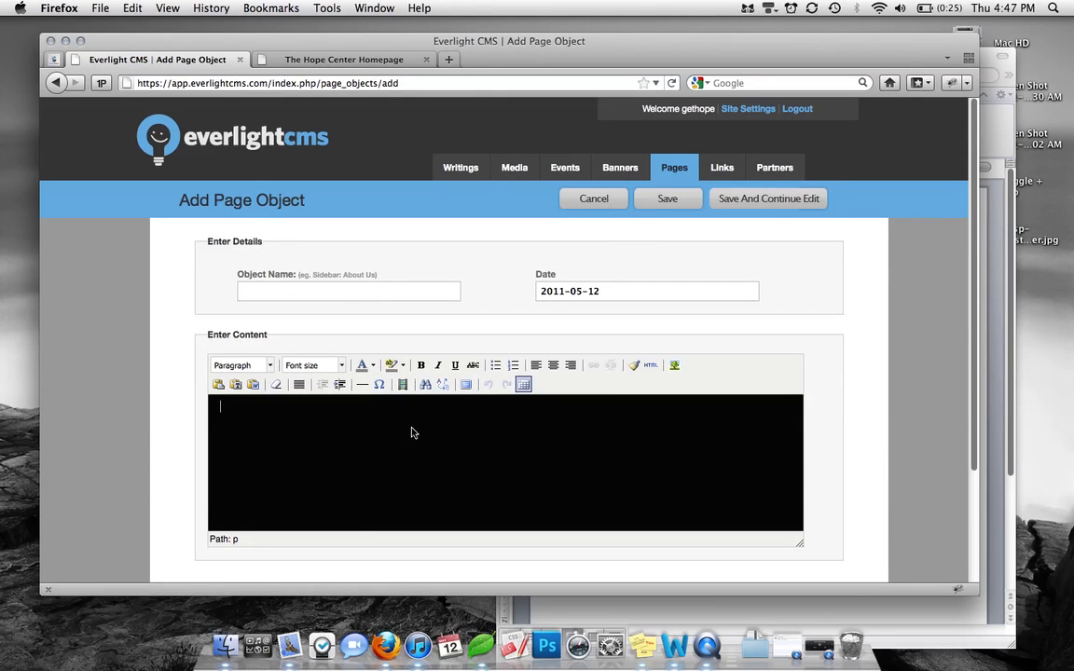
{"action": "left_click", "coordinate": [608, 201]}
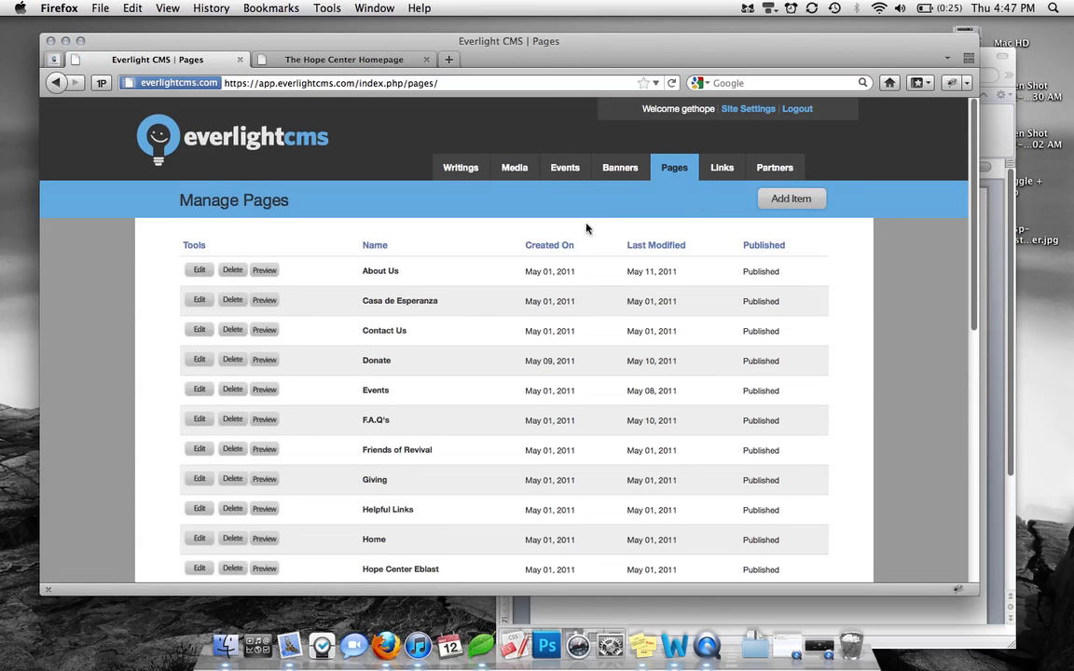
{"action": "scroll", "coordinate": [477, 311], "scroll_direction": "down", "scroll_amount": 5}
{"action": "scroll", "coordinate": [475, 322], "scroll_direction": "down", "scroll_amount": 5}
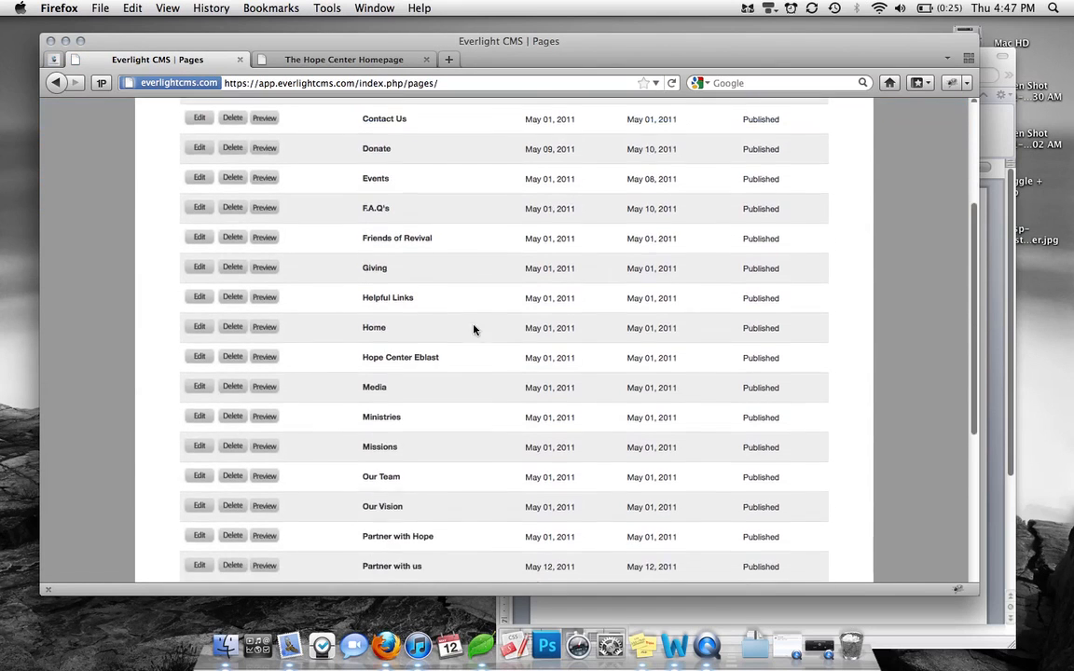
{"action": "scroll", "coordinate": [448, 426], "scroll_direction": "down", "scroll_amount": 3}
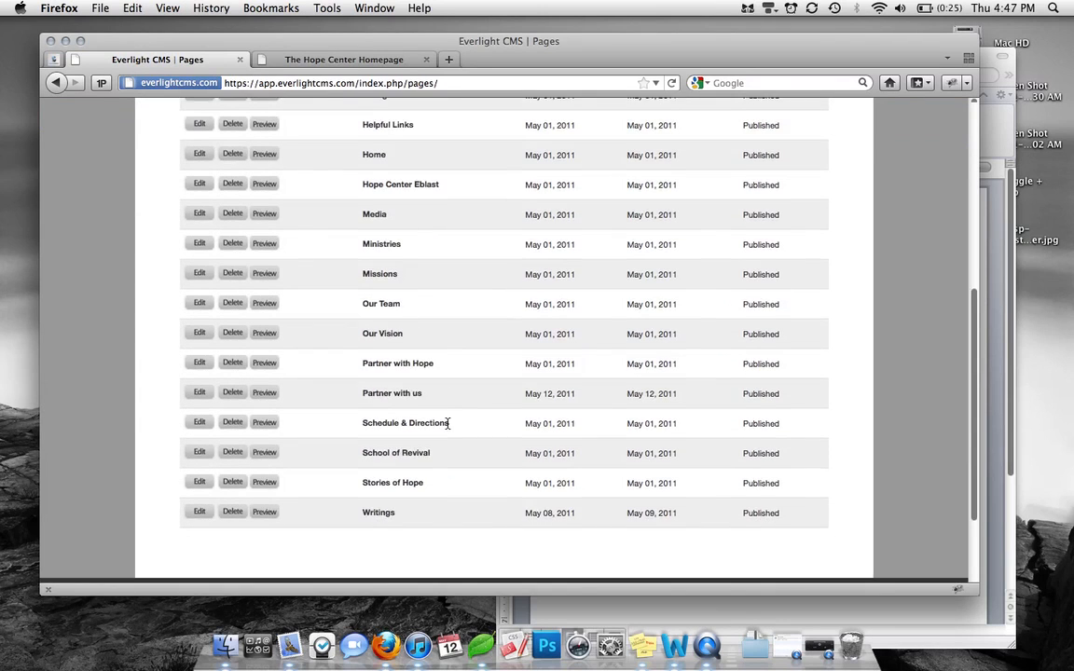
{"action": "scroll", "coordinate": [447, 427], "scroll_direction": "up", "scroll_amount": 4}
{"action": "scroll", "coordinate": [448, 428], "scroll_direction": "up", "scroll_amount": 5}
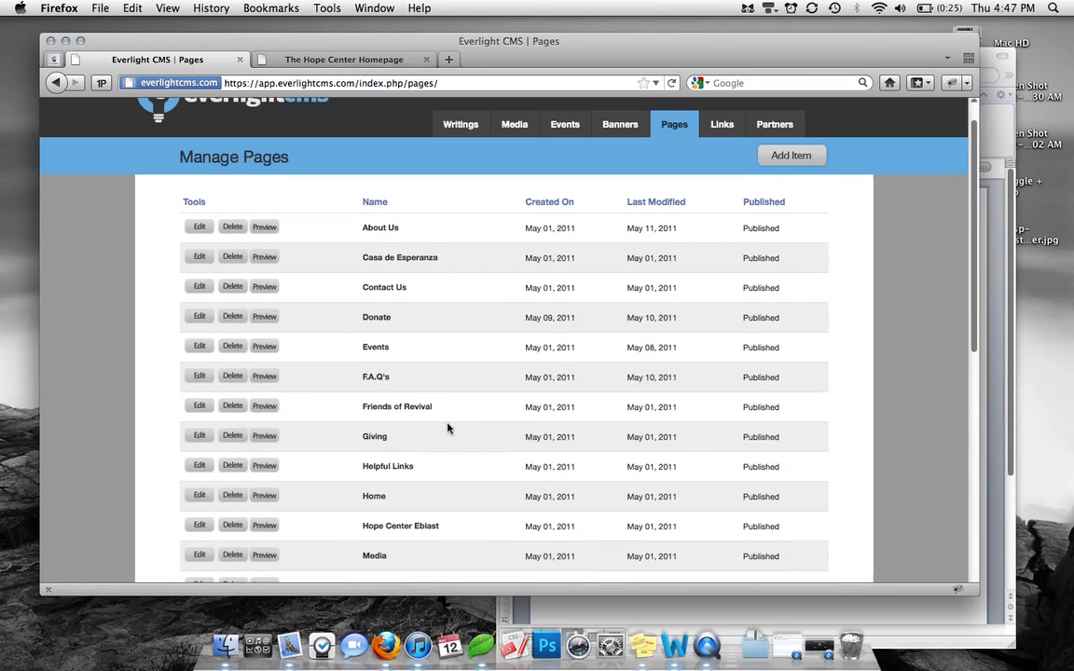
{"action": "mouse_move", "coordinate": [675, 124]}
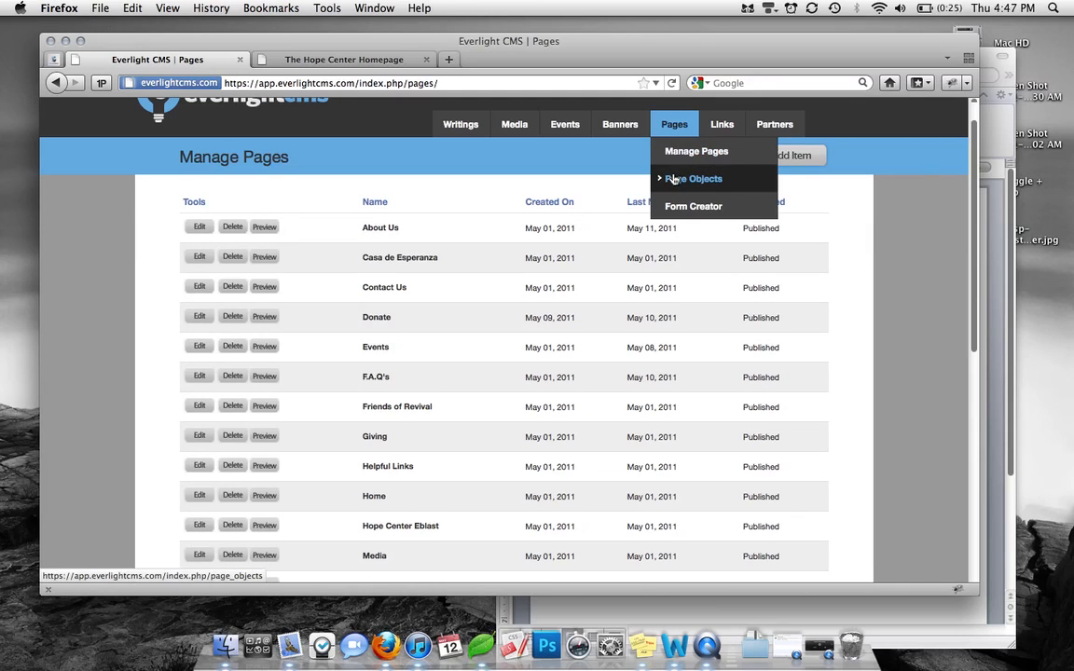
{"action": "left_click", "coordinate": [677, 176]}
{"action": "scroll", "coordinate": [436, 278], "scroll_direction": "down", "scroll_amount": 2}
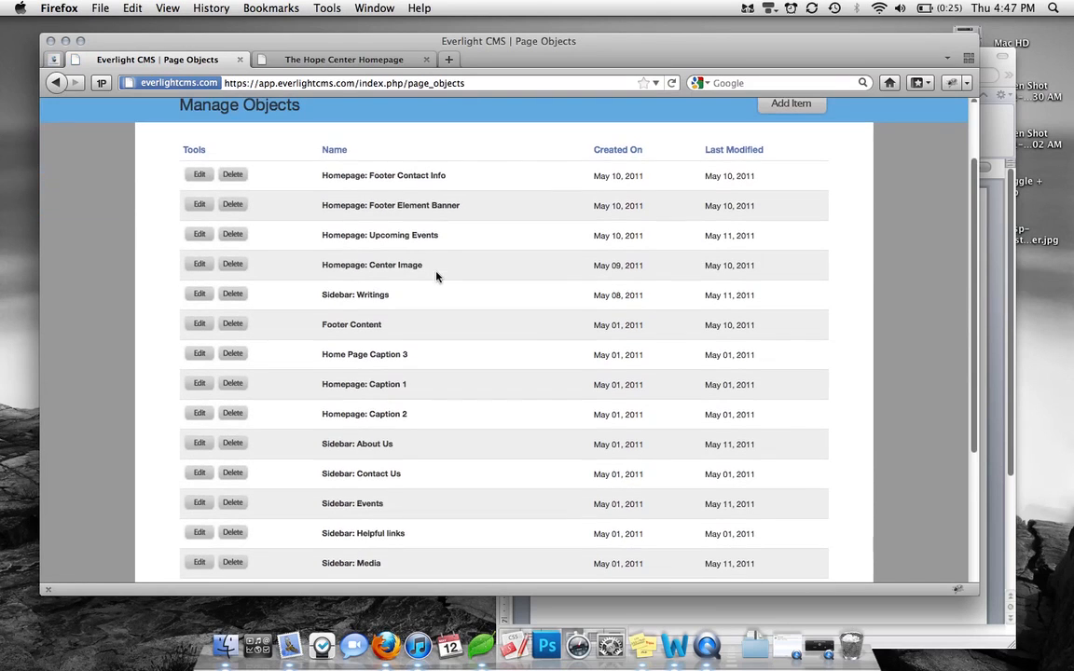
{"action": "scroll", "coordinate": [412, 351], "scroll_direction": "down", "scroll_amount": 2}
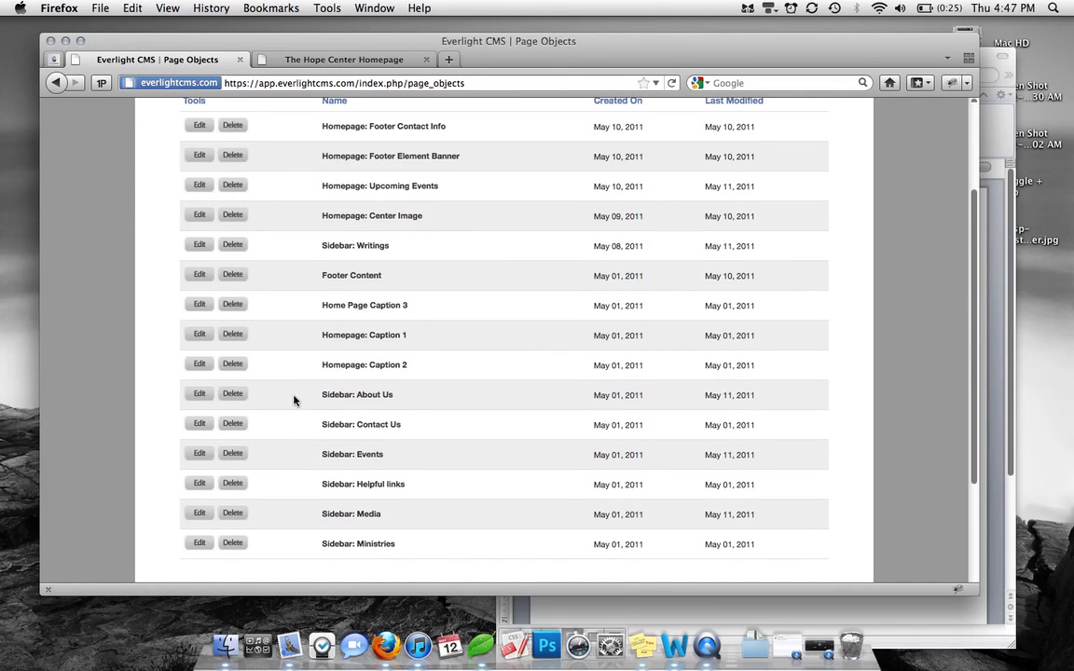
Make a duplicate of the Sidebar: About Us object
{"action": "left_click", "coordinate": [200, 395]}
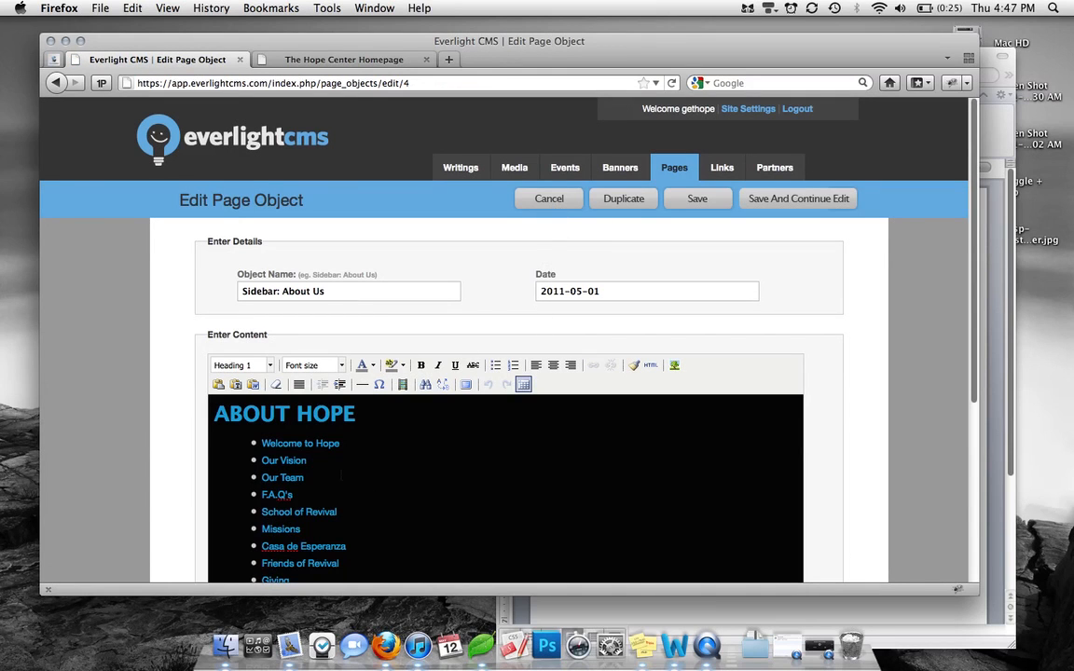
{"action": "scroll", "coordinate": [448, 448], "scroll_direction": "down", "scroll_amount": 2}
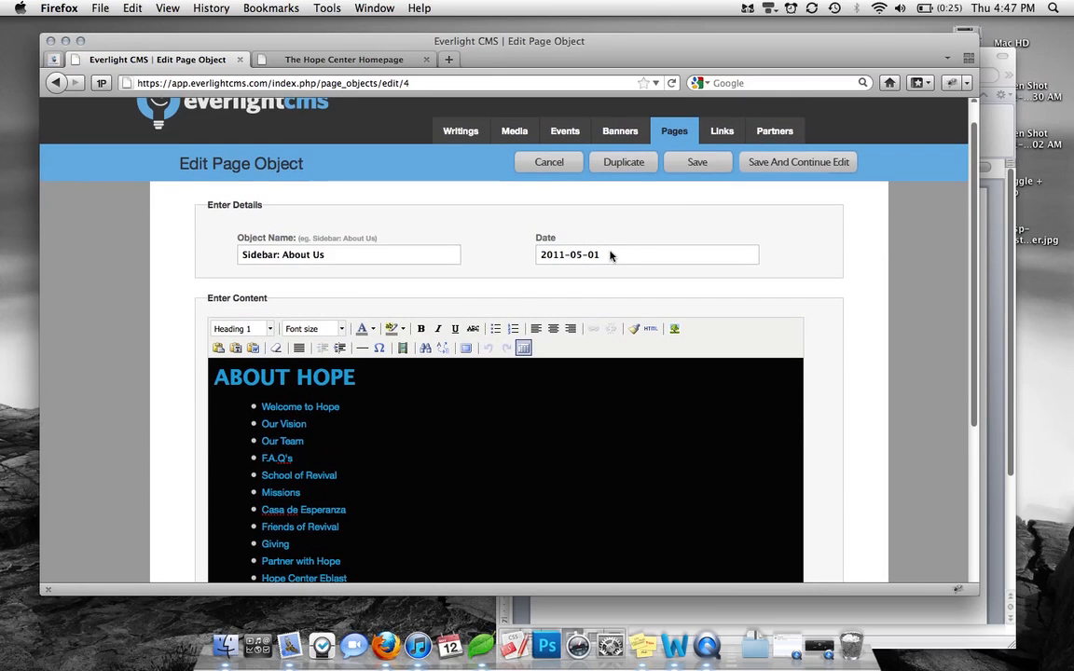
{"action": "left_click", "coordinate": [630, 172]}
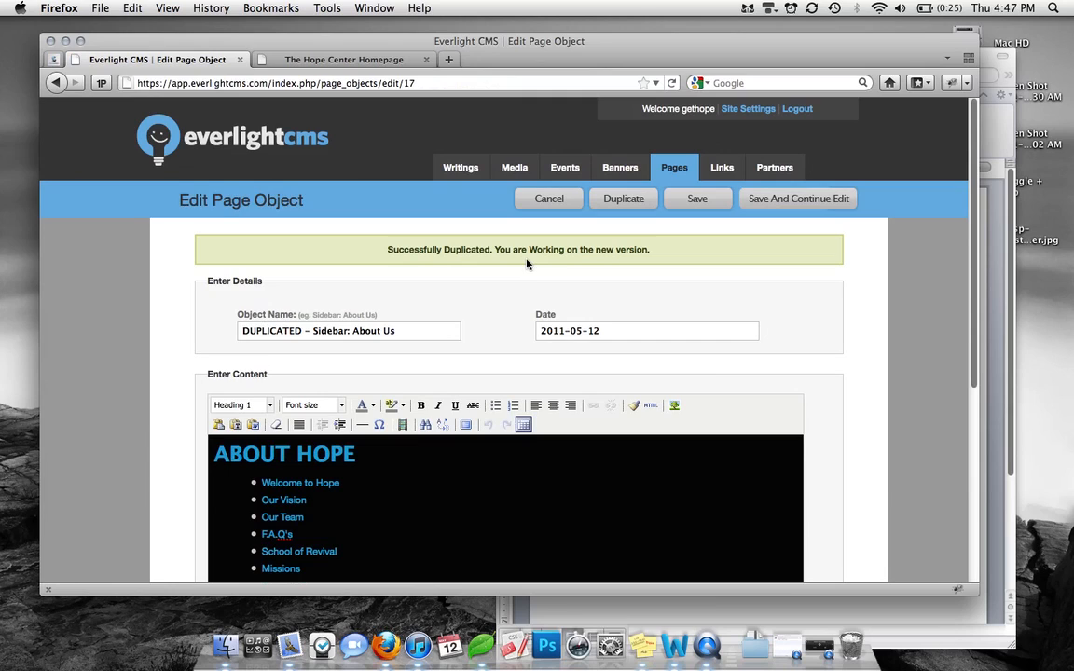
Rename the copy 'Sidebar: Partner With Us', removing the 'DUPLICATED – ' prefix
{"action": "left_click_drag", "start_coordinate": [312, 331], "coordinate": [241, 331]}
{"action": "key", "text": "BackSpace"}
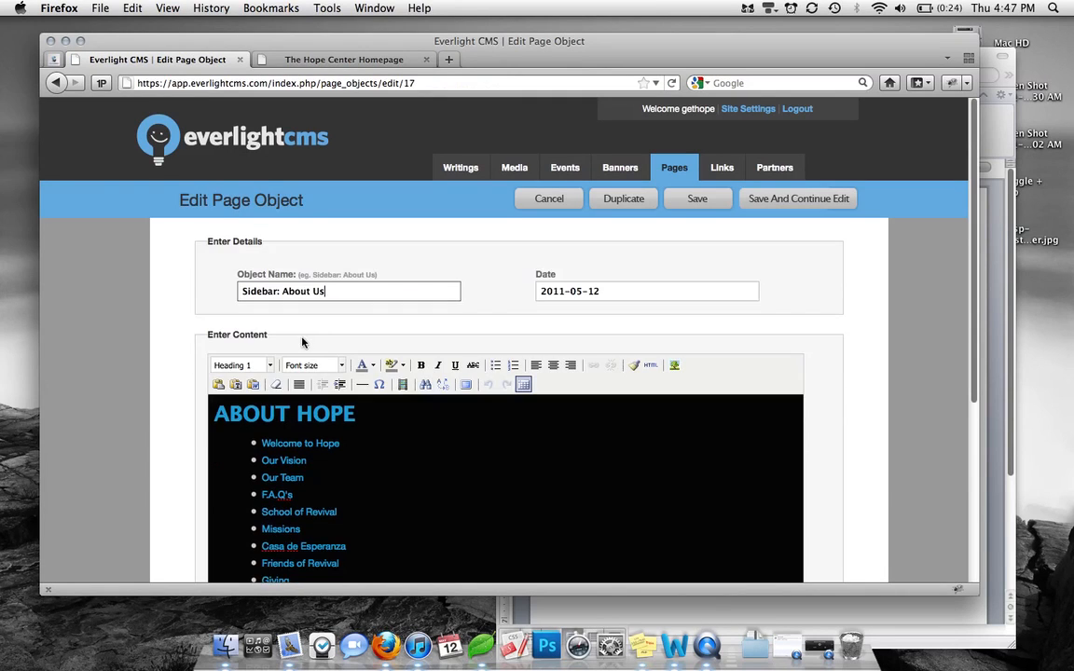
{"action": "left_click", "coordinate": [284, 292], "text": "shift"}
{"action": "type", "text": "Partner With"}
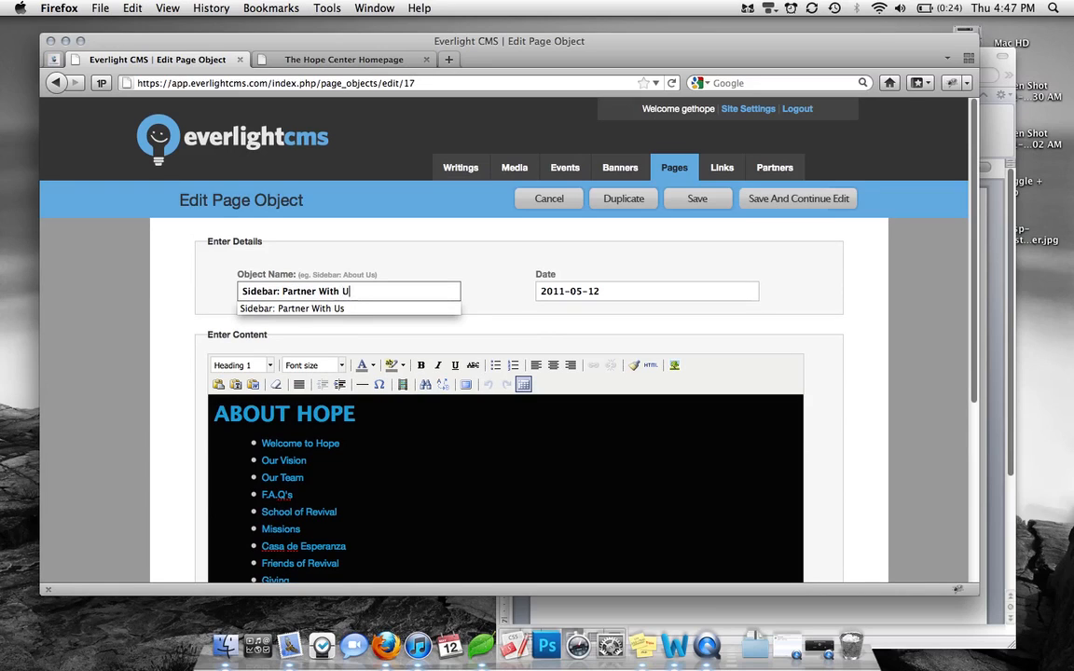
{"action": "left_click", "coordinate": [328, 61]}
{"action": "left_click", "coordinate": [205, 61]}
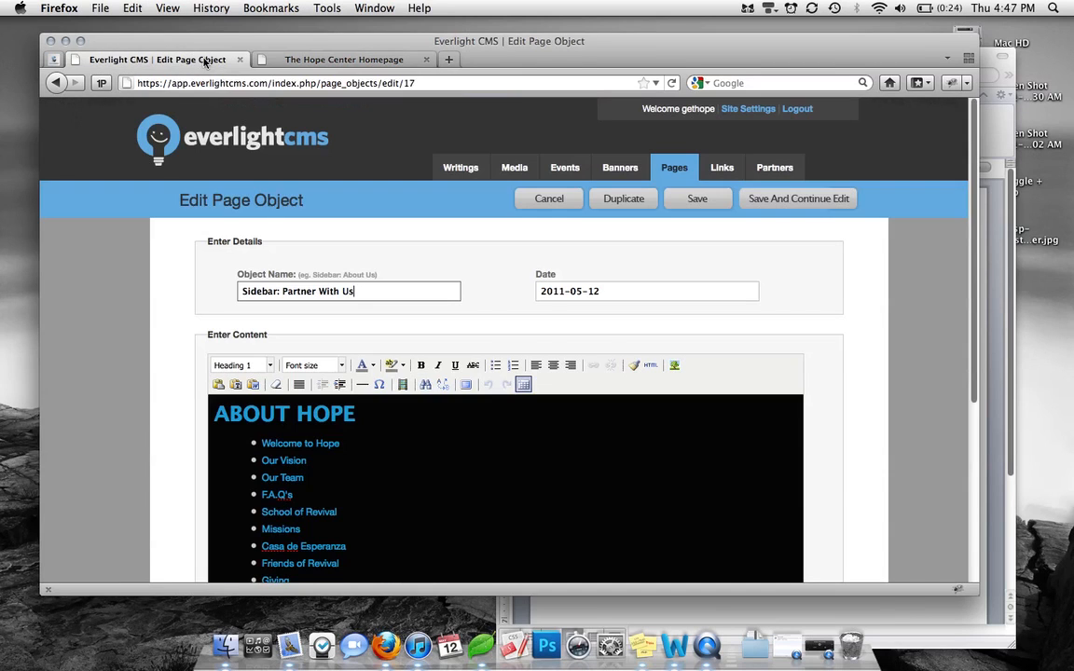
{"action": "left_click", "coordinate": [407, 513]}
Retitle the ABOUT HOPE heading 'Partner' and delete the list items from F.A.Q's onward
{"action": "left_click_drag", "start_coordinate": [356, 412], "coordinate": [214, 413]}
{"action": "type", "text": "Partner"}
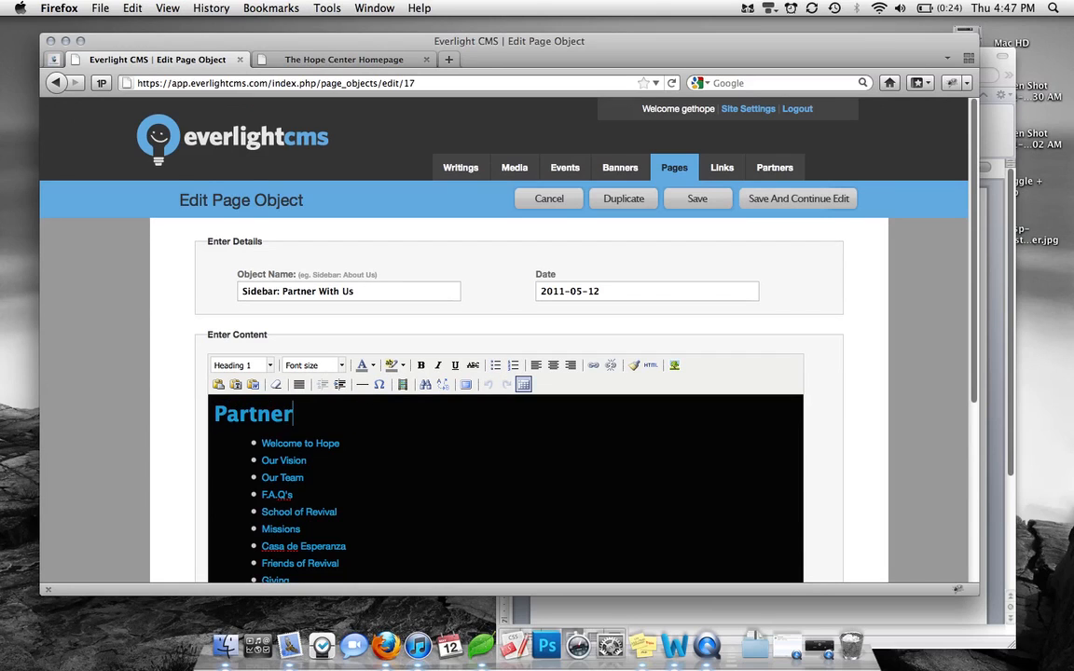
{"action": "scroll", "coordinate": [320, 491], "scroll_direction": "down", "scroll_amount": 3}
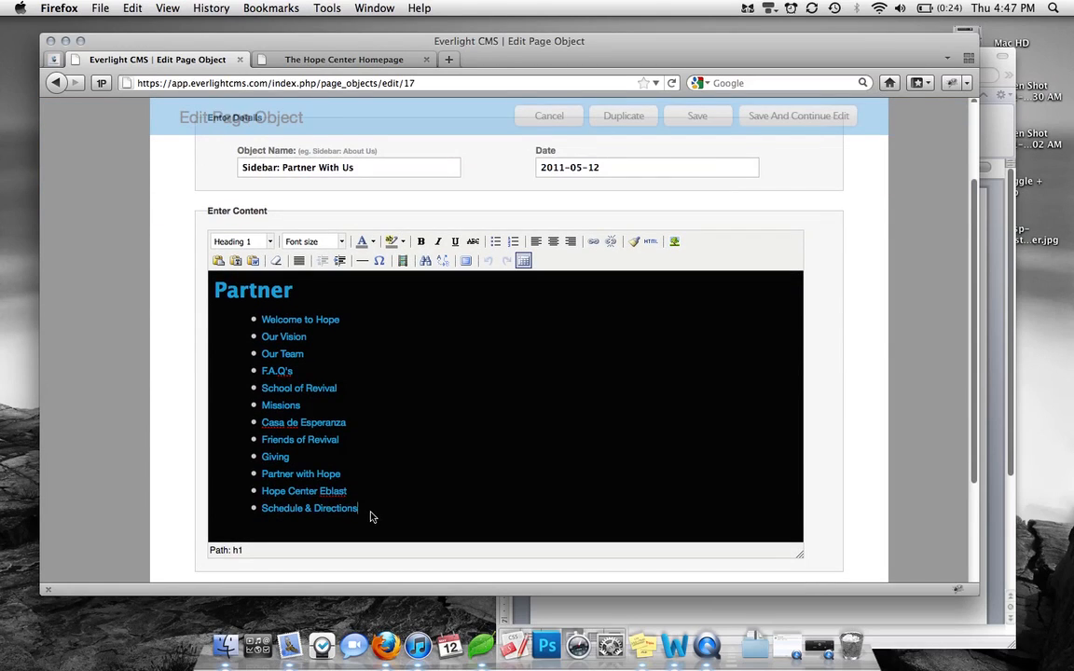
{"action": "left_click_drag", "start_coordinate": [370, 512], "coordinate": [114, 334]}
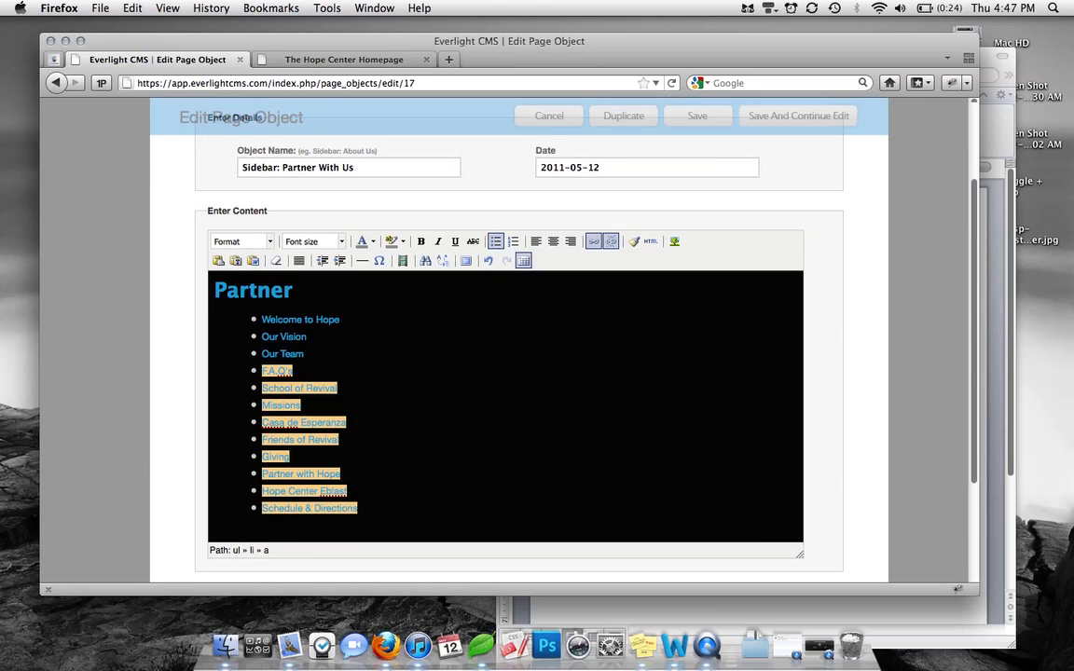
{"action": "key", "text": "BackSpace"}
{"action": "key", "text": "BackSpace"}
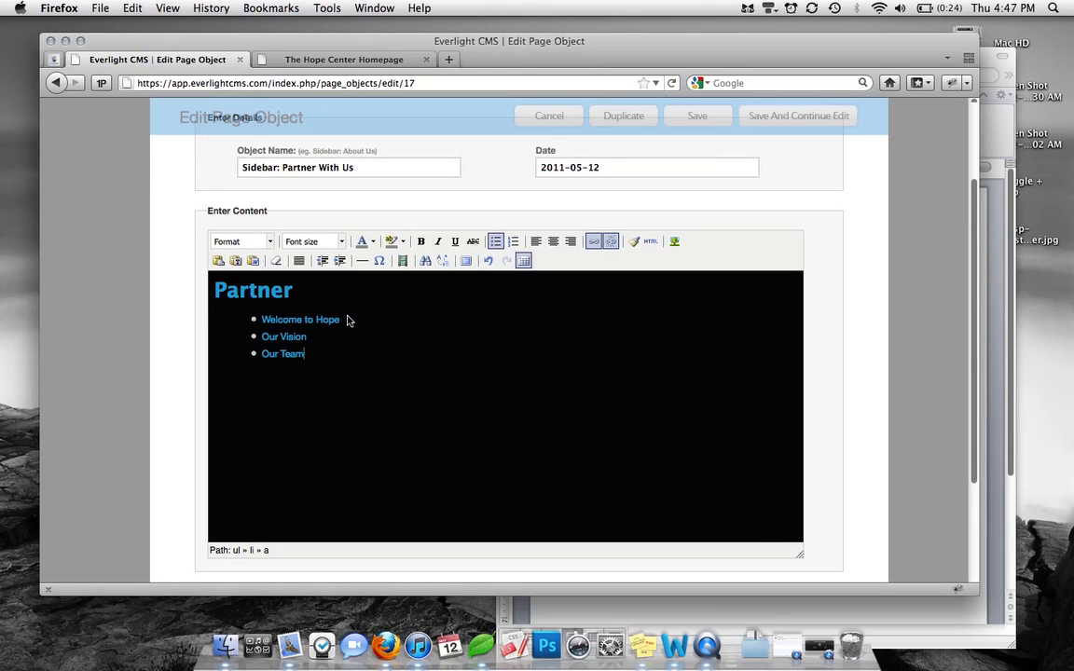
Rewrite the bullets as One Time Donations, Recurring Donations and Paypal Donations
{"action": "left_click_drag", "start_coordinate": [341, 320], "coordinate": [261, 320]}
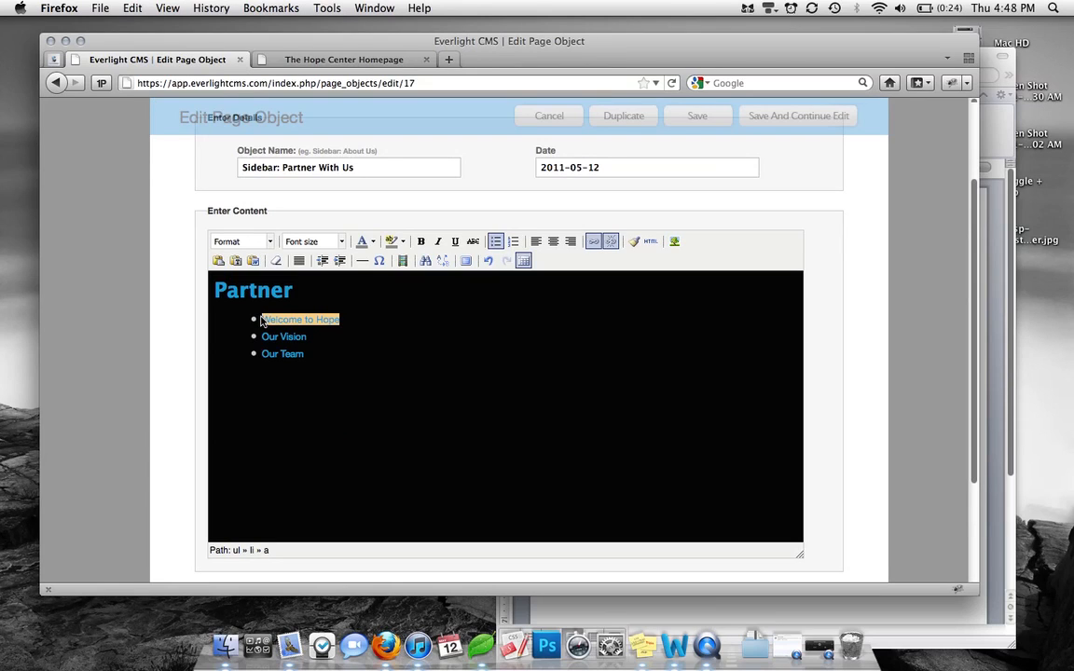
{"action": "key", "text": "BackSpace"}
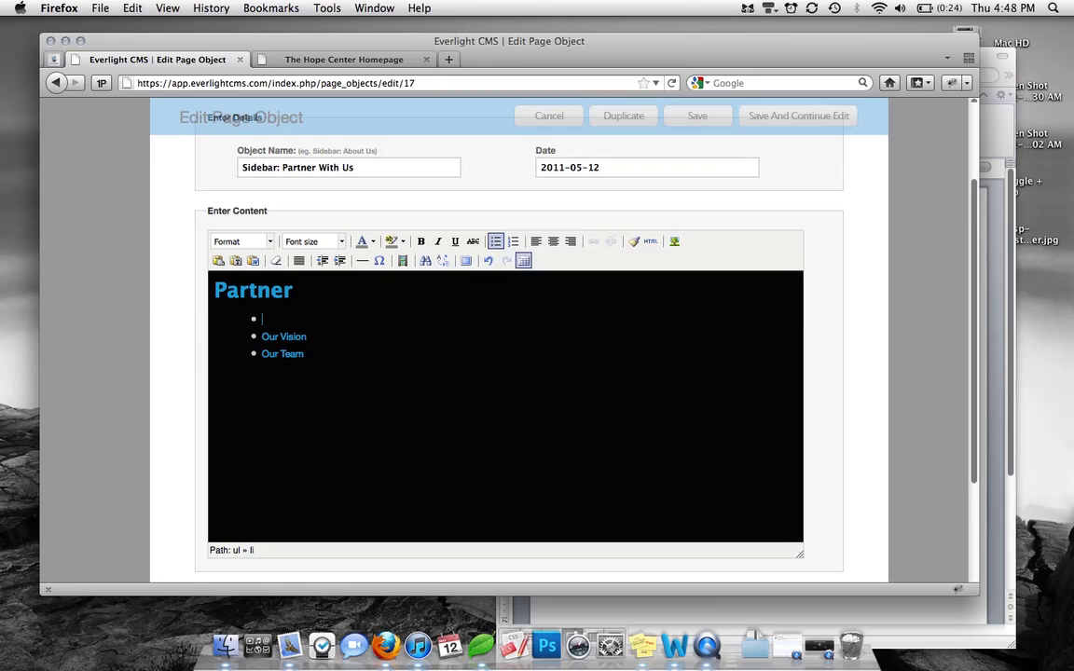
{"action": "type", "text": "One Time Donations"}
{"action": "left_click_drag", "start_coordinate": [307, 337], "coordinate": [264, 337]}
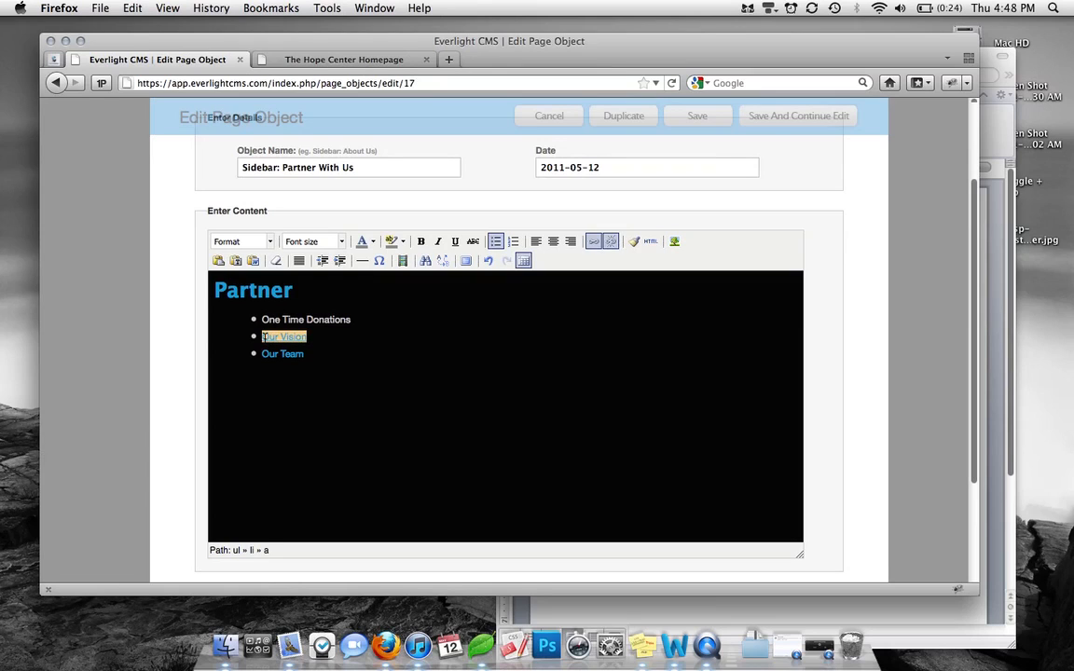
{"action": "key", "text": "BackSpace"}
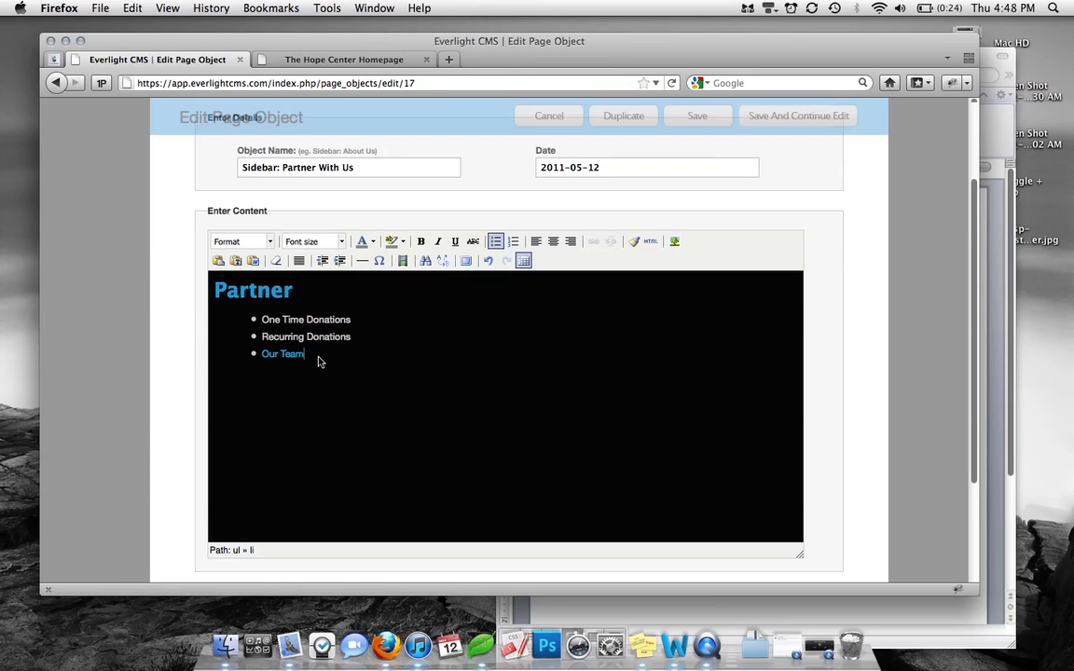
{"action": "left_click_drag", "start_coordinate": [318, 360], "coordinate": [262, 362]}
{"action": "type", "text": "Pay"}
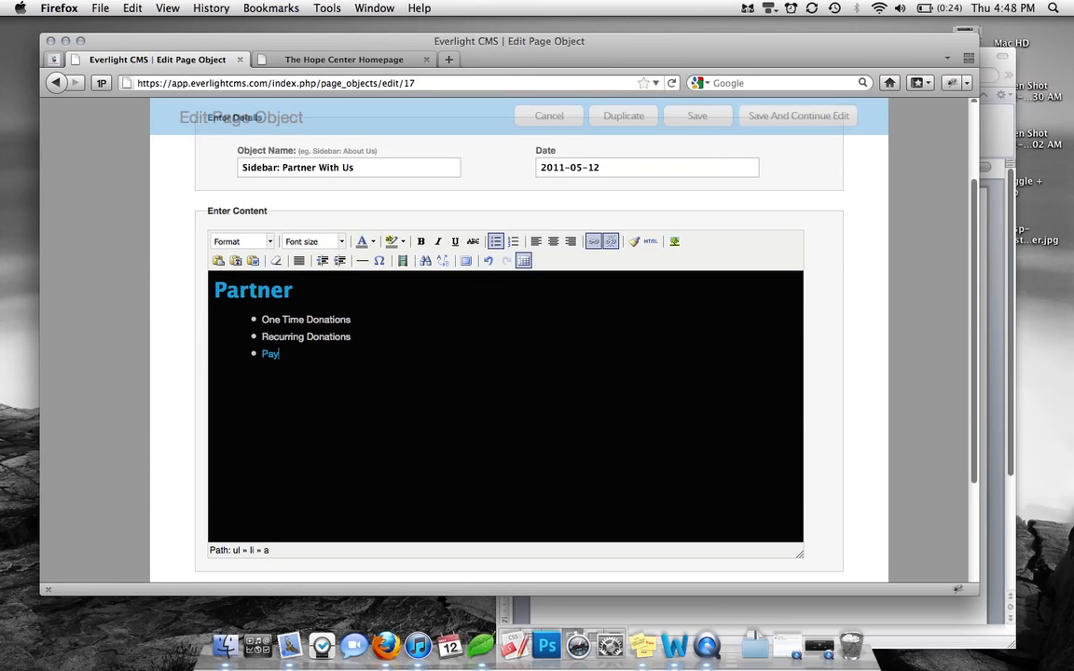
{"action": "key", "text": "BackSpace"}
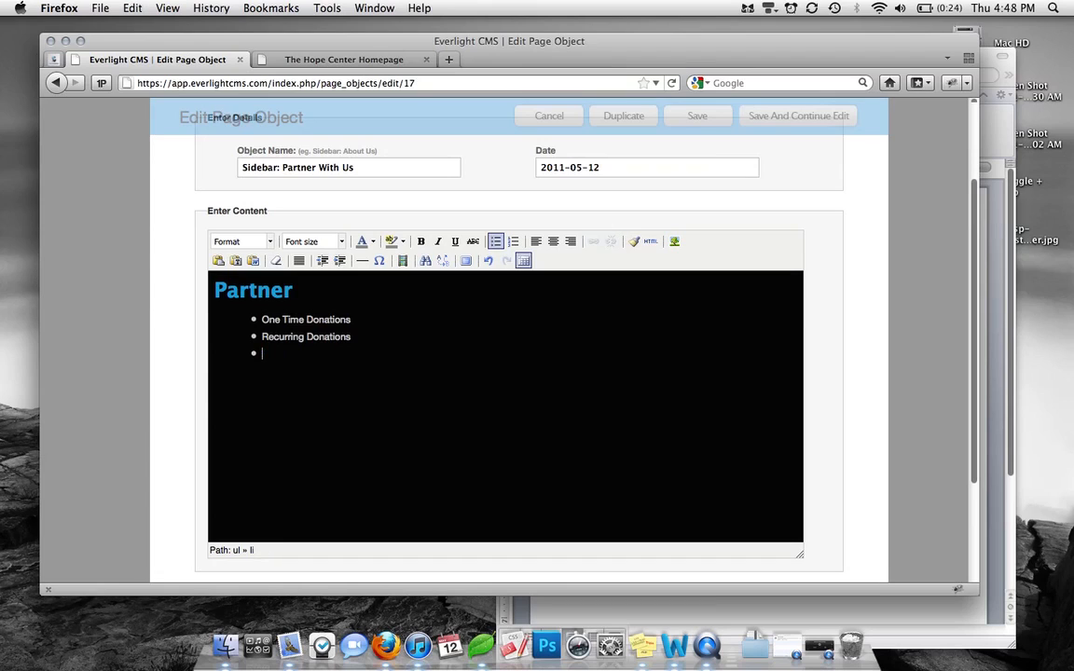
{"action": "type", "text": "Paypal Donations"}
{"action": "key", "text": "Return"}
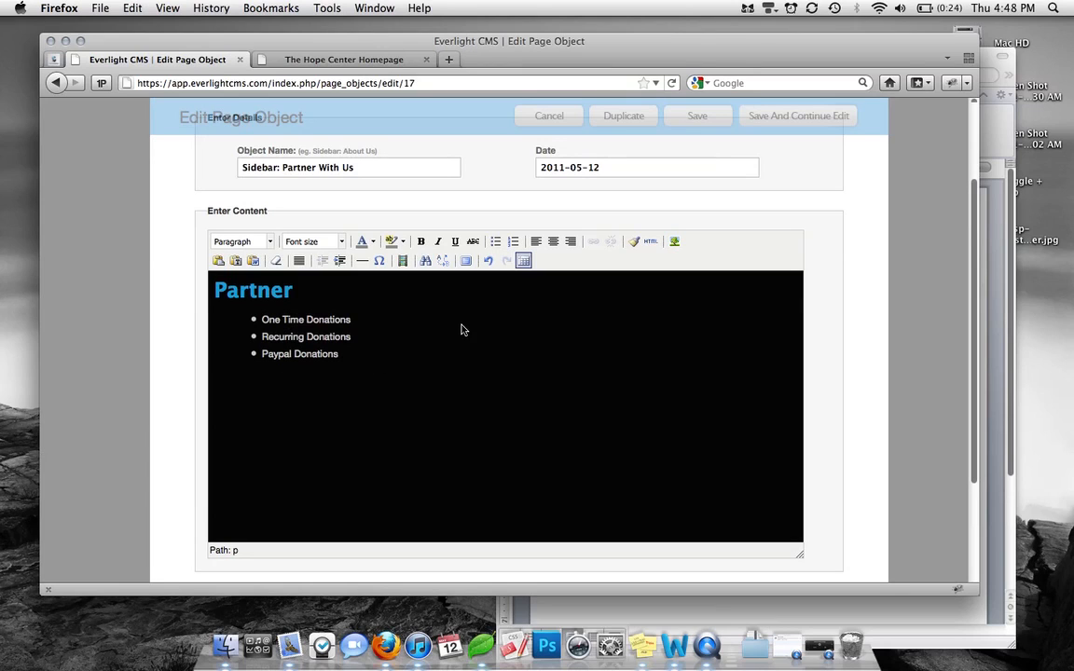
Start a link on One Time Donations and bring up the document listing the URLs
{"action": "left_click_drag", "start_coordinate": [351, 319], "coordinate": [263, 320]}
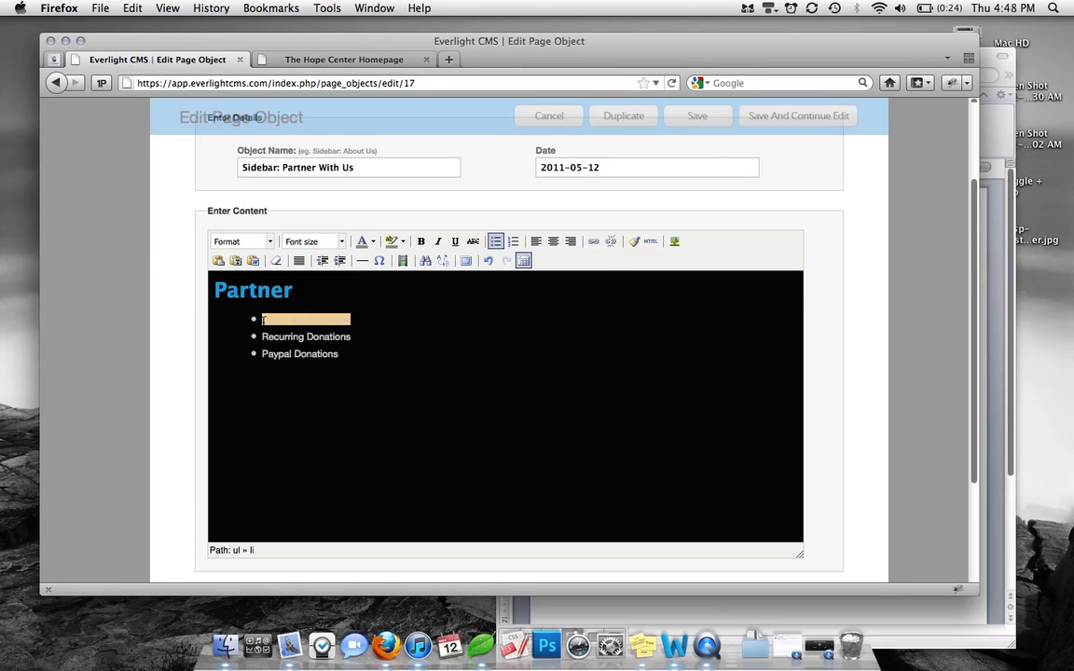
{"action": "left_click", "coordinate": [593, 241]}
{"action": "left_click", "coordinate": [907, 605]}
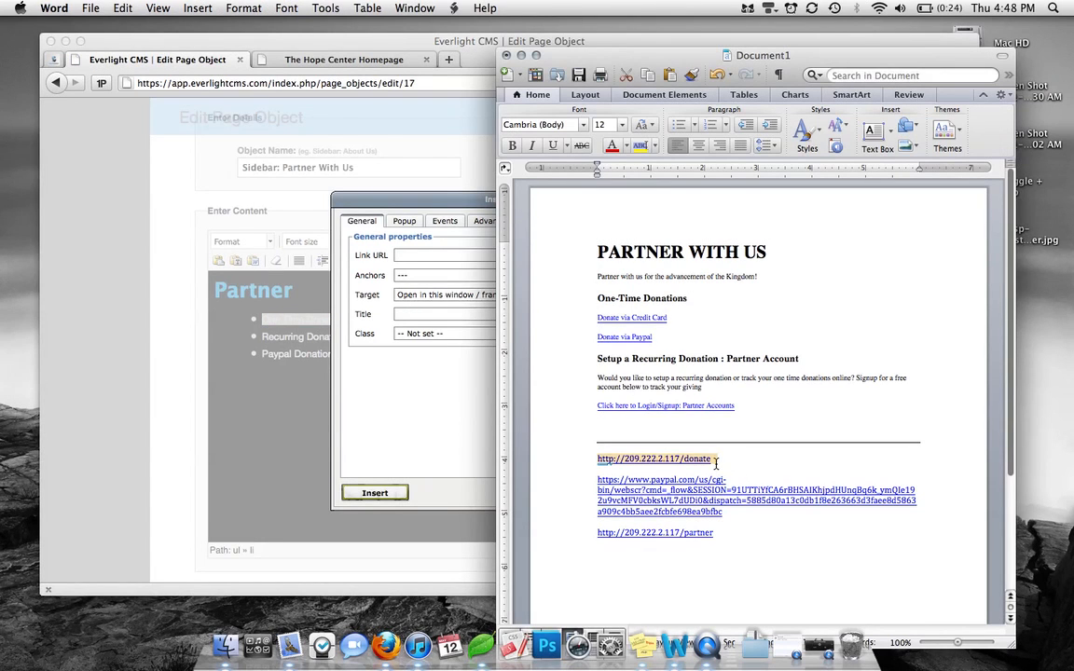
Link One Time Donations to the donate URL copied from the document
{"action": "left_click_drag", "start_coordinate": [715, 458], "coordinate": [598, 459]}
{"action": "key", "text": "super+c"}
{"action": "left_click", "coordinate": [438, 255]}
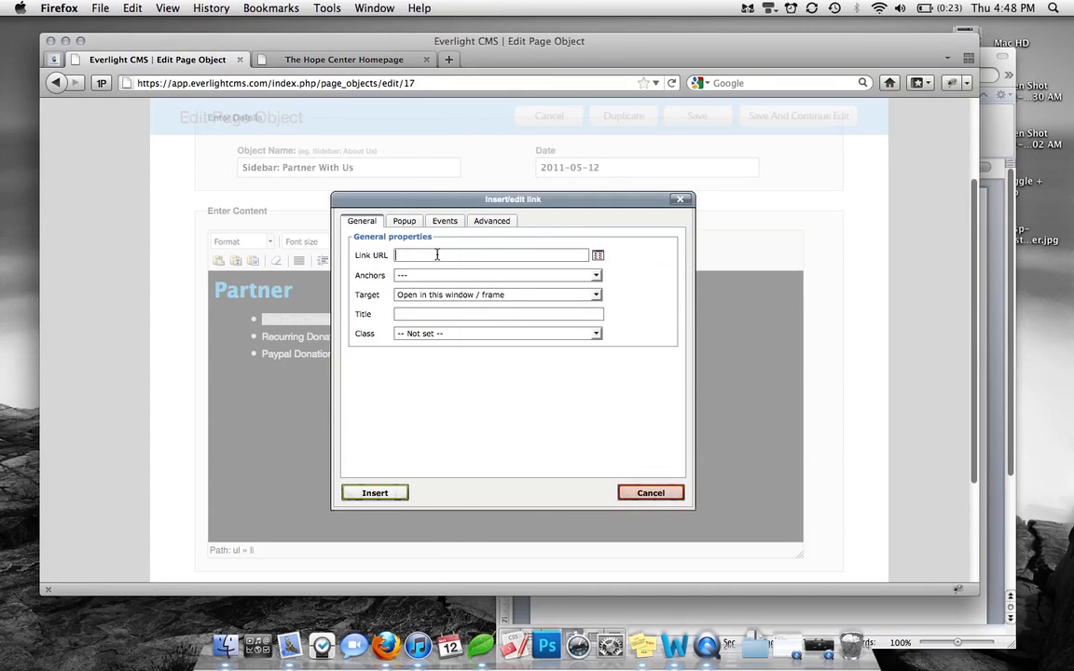
{"action": "key", "text": "super+v"}
{"action": "left_click", "coordinate": [431, 421]}
{"action": "left_click", "coordinate": [394, 494]}
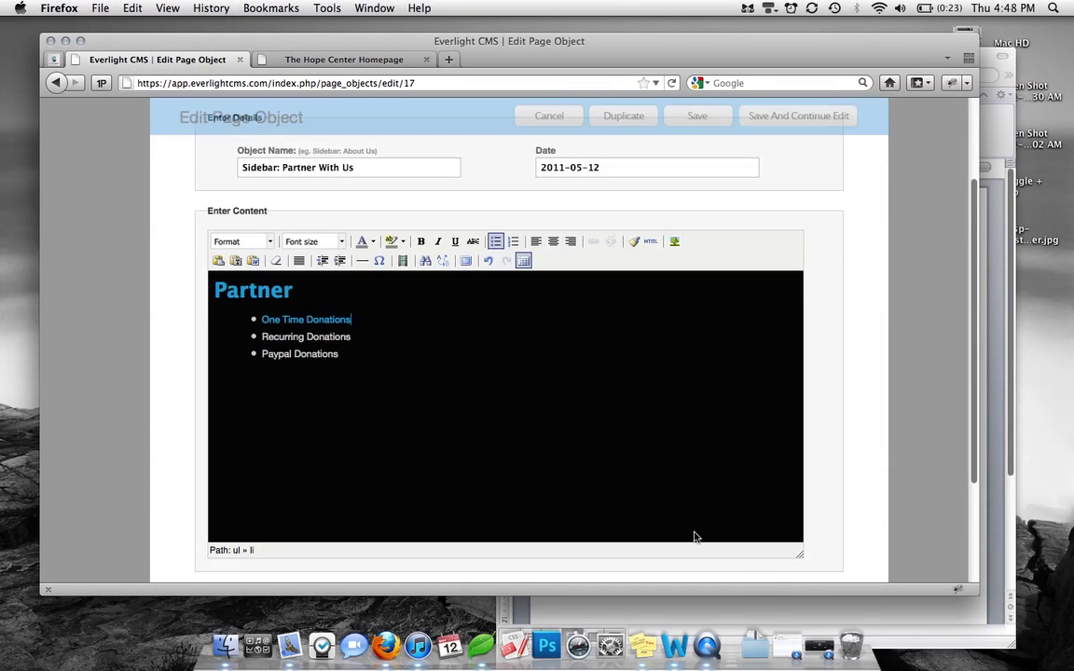
Link Paypal Donations to the long PayPal URL from the document
{"action": "left_click", "coordinate": [780, 602]}
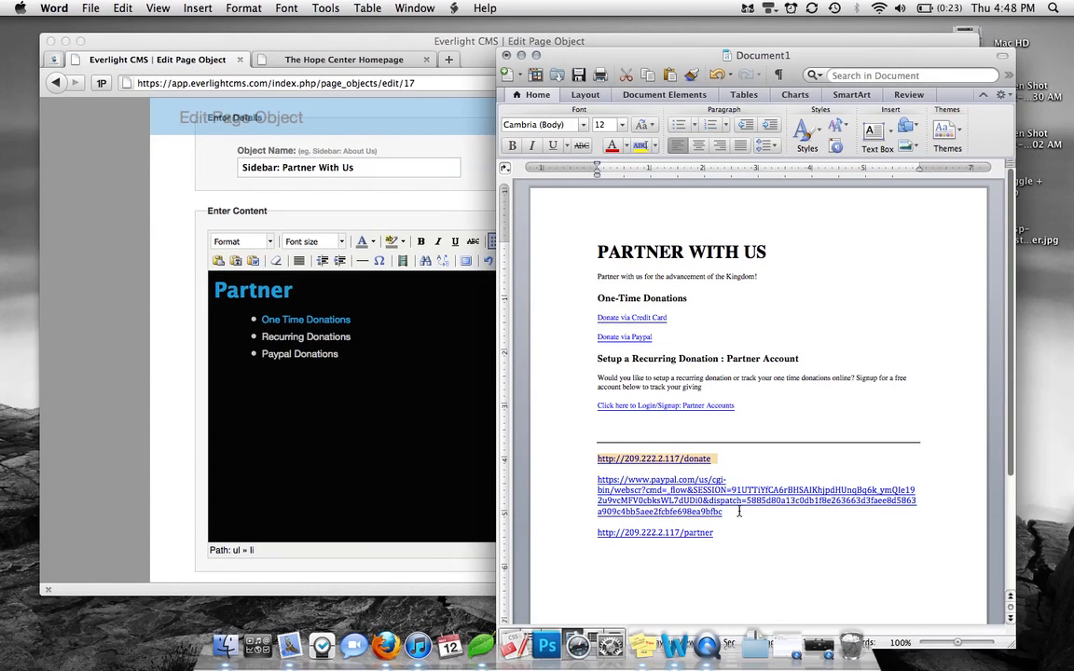
{"action": "left_click_drag", "start_coordinate": [738, 511], "coordinate": [601, 488]}
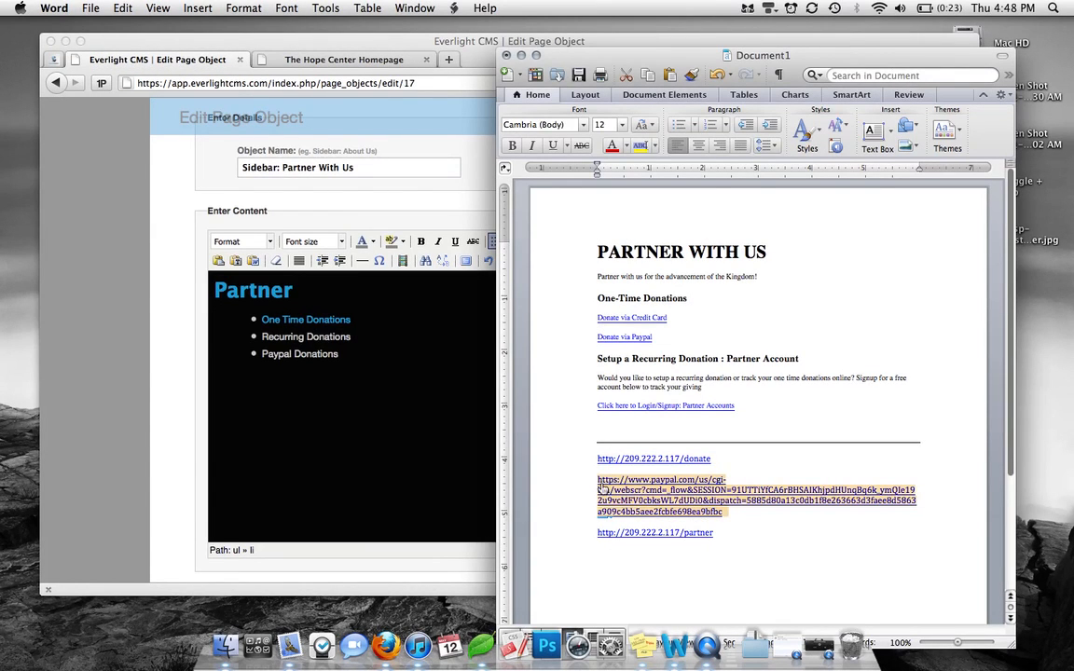
{"action": "left_click", "coordinate": [354, 425]}
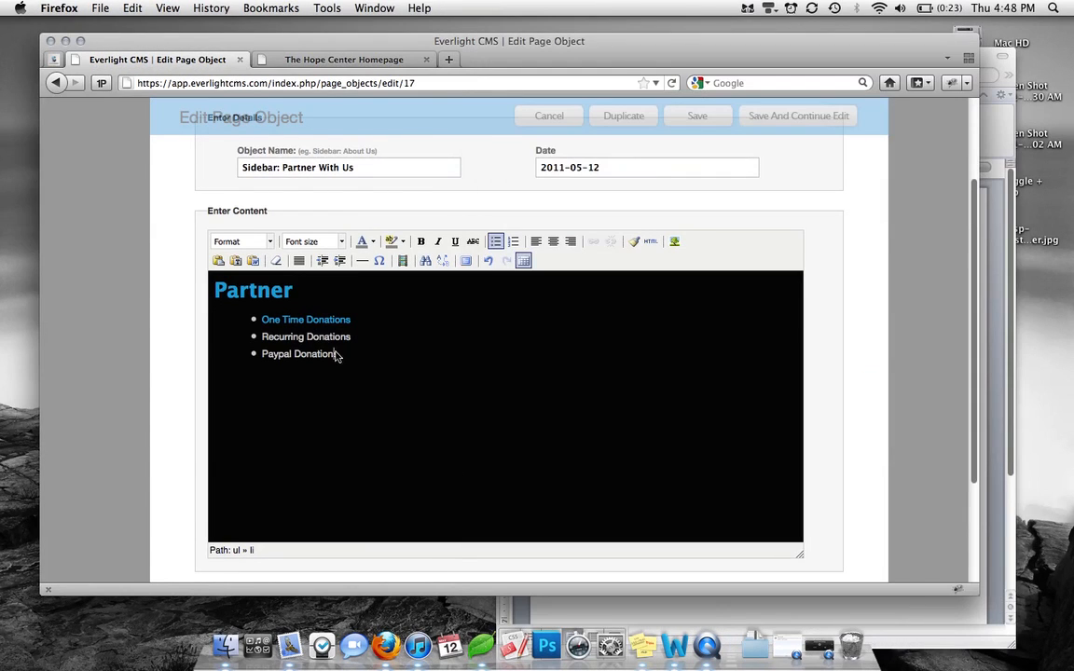
{"action": "left_click_drag", "start_coordinate": [347, 357], "coordinate": [263, 355]}
{"action": "left_click", "coordinate": [593, 241]}
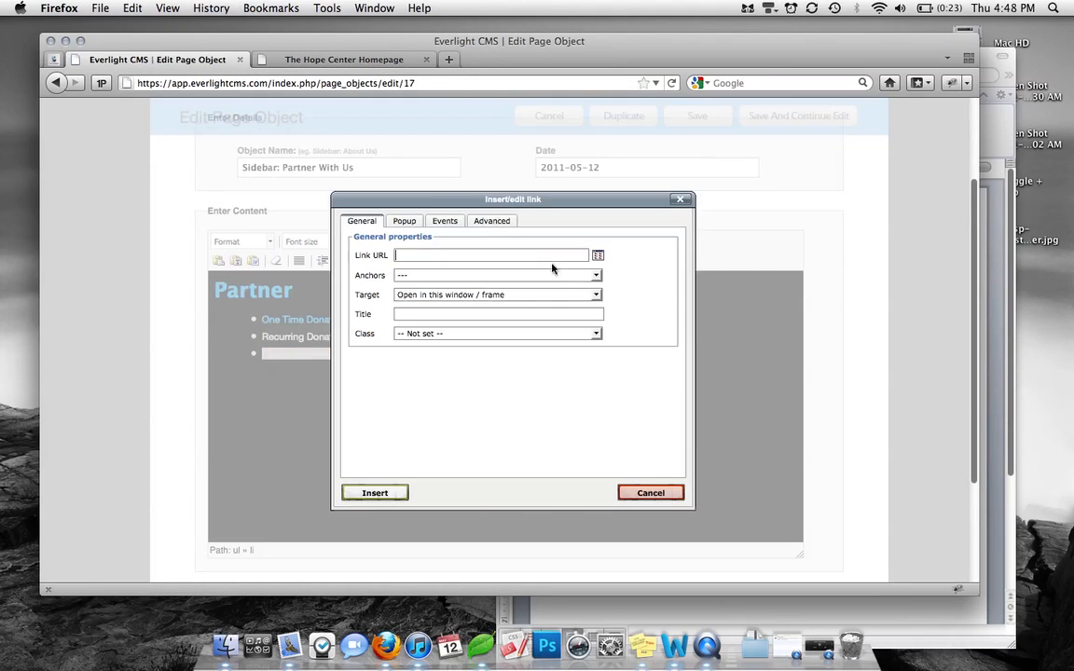
{"action": "key", "text": "super+v"}
{"action": "left_click", "coordinate": [392, 493]}
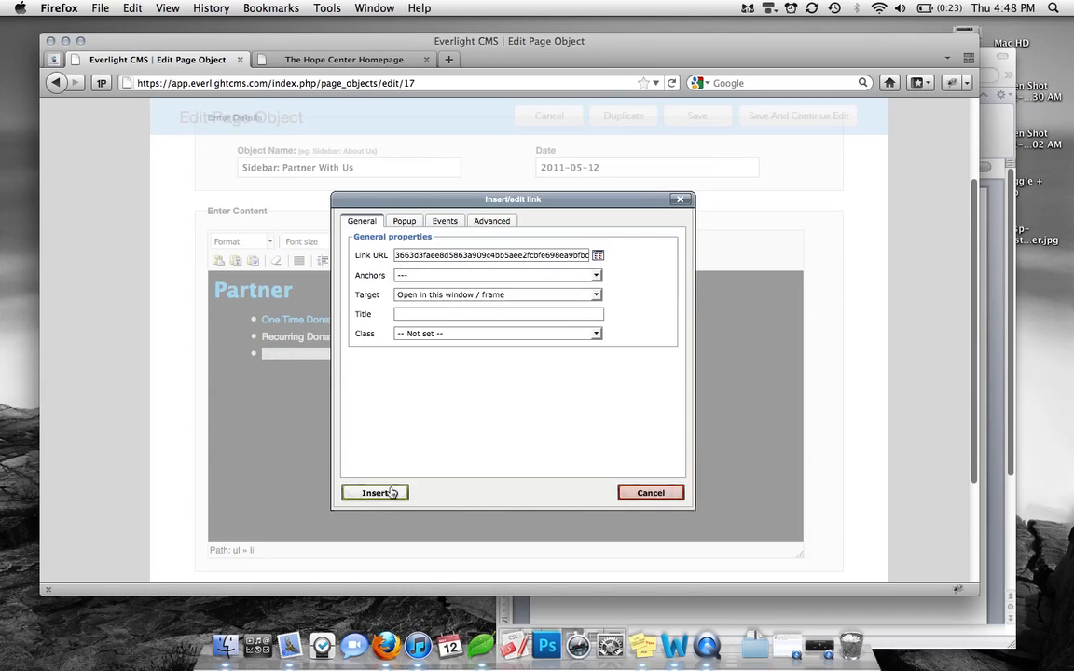
{"action": "left_click", "coordinate": [901, 612]}
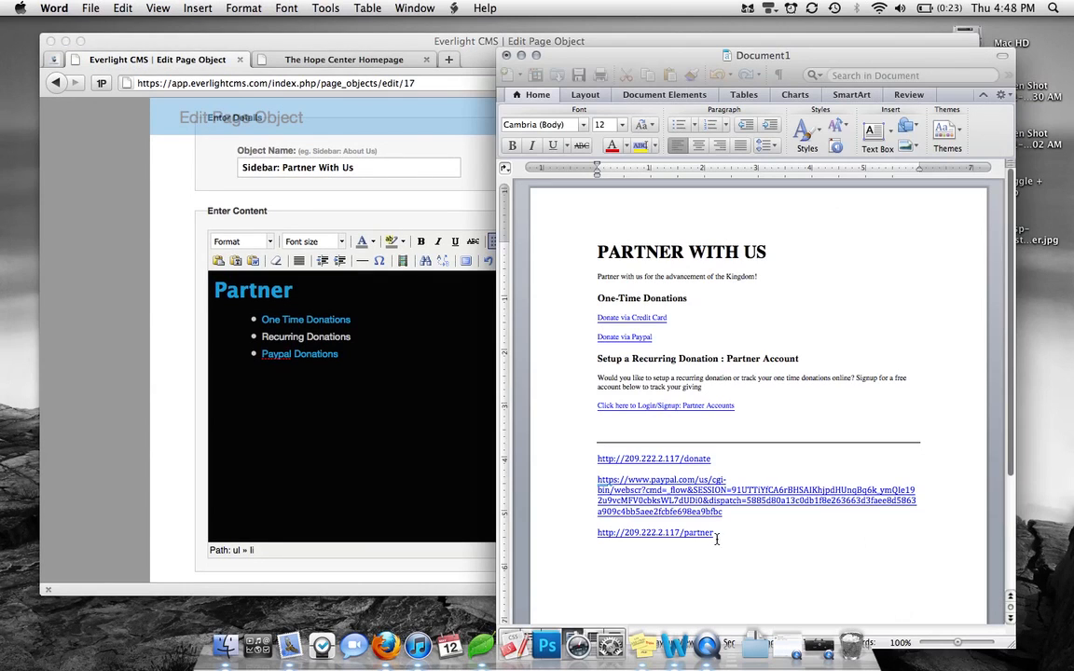
{"action": "left_click_drag", "start_coordinate": [722, 532], "coordinate": [596, 533]}
{"action": "left_click", "coordinate": [362, 418]}
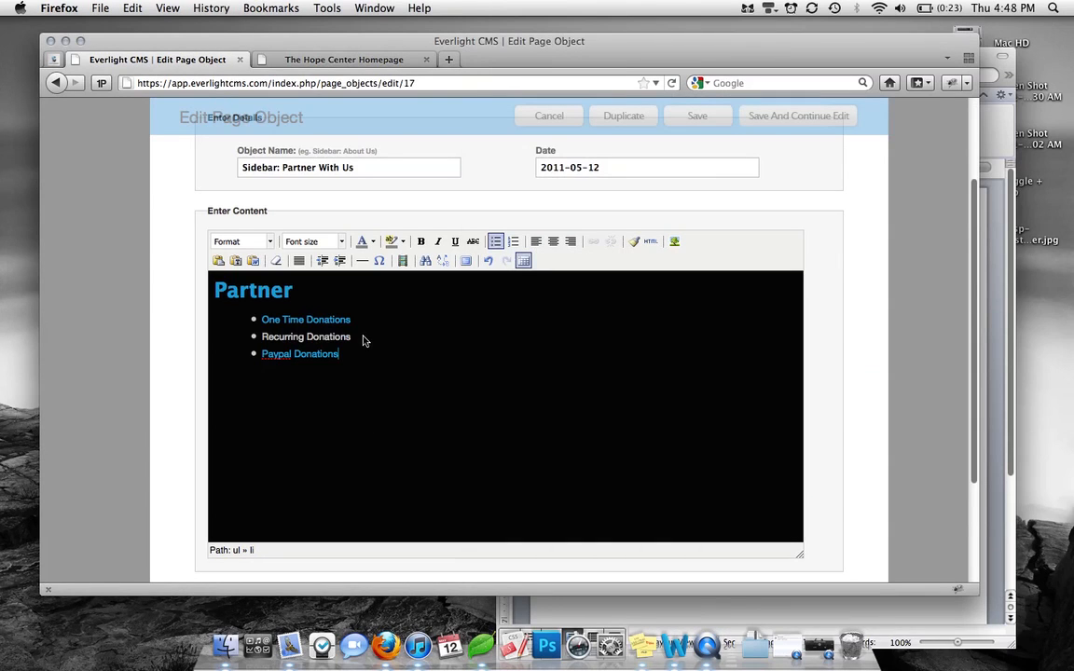
{"action": "triple_click", "coordinate": [264, 337]}
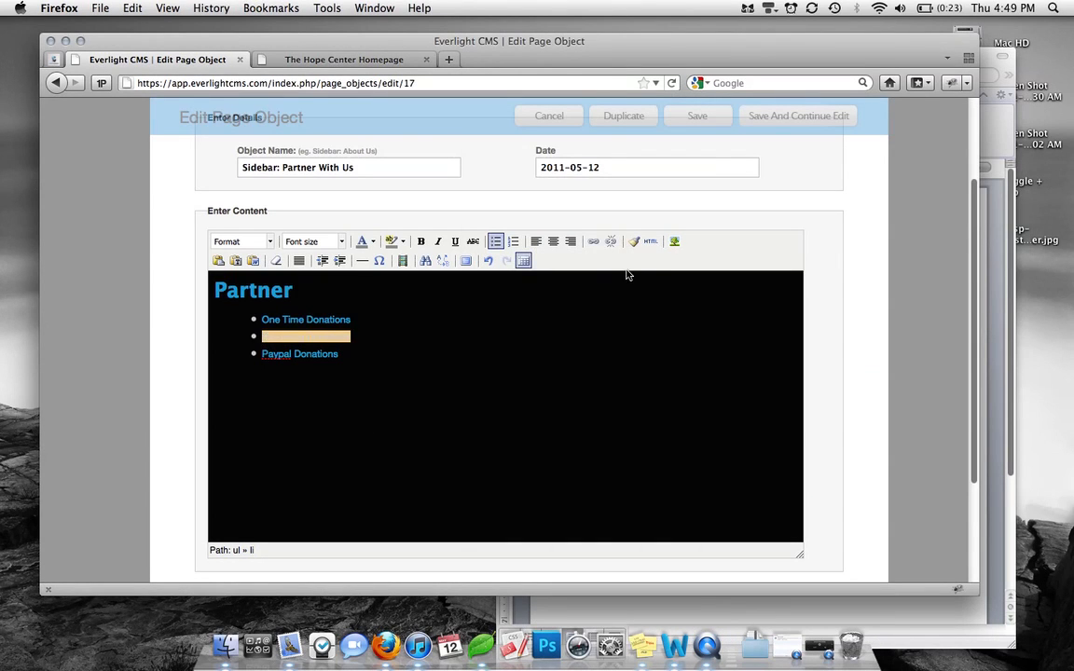
{"action": "left_click", "coordinate": [593, 244]}
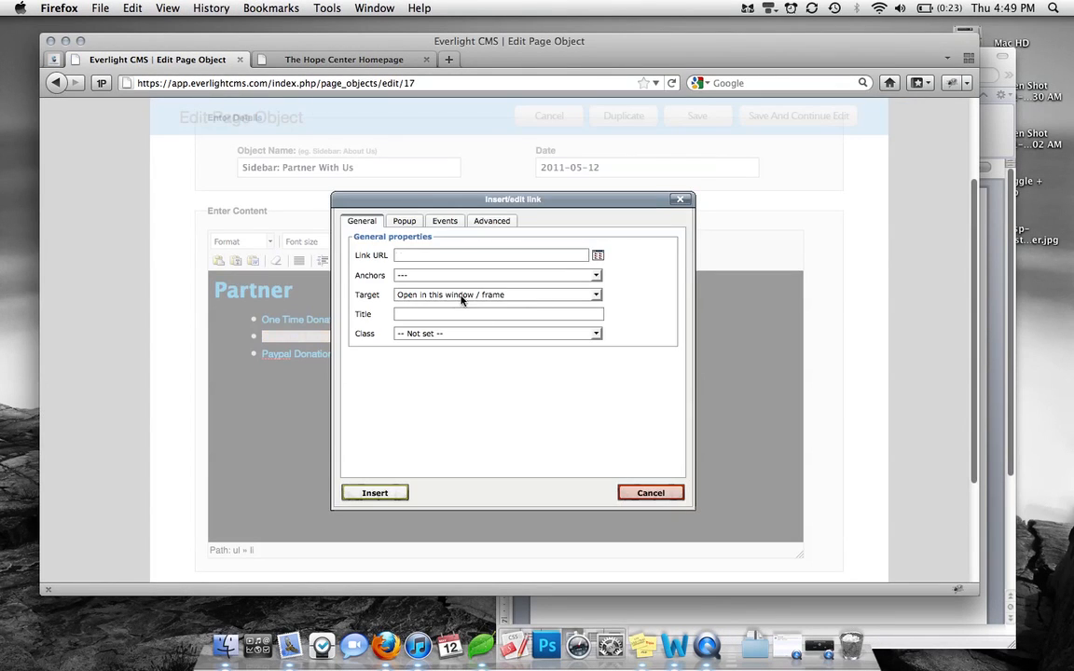
{"action": "key", "text": "super+v"}
{"action": "left_click", "coordinate": [376, 492]}
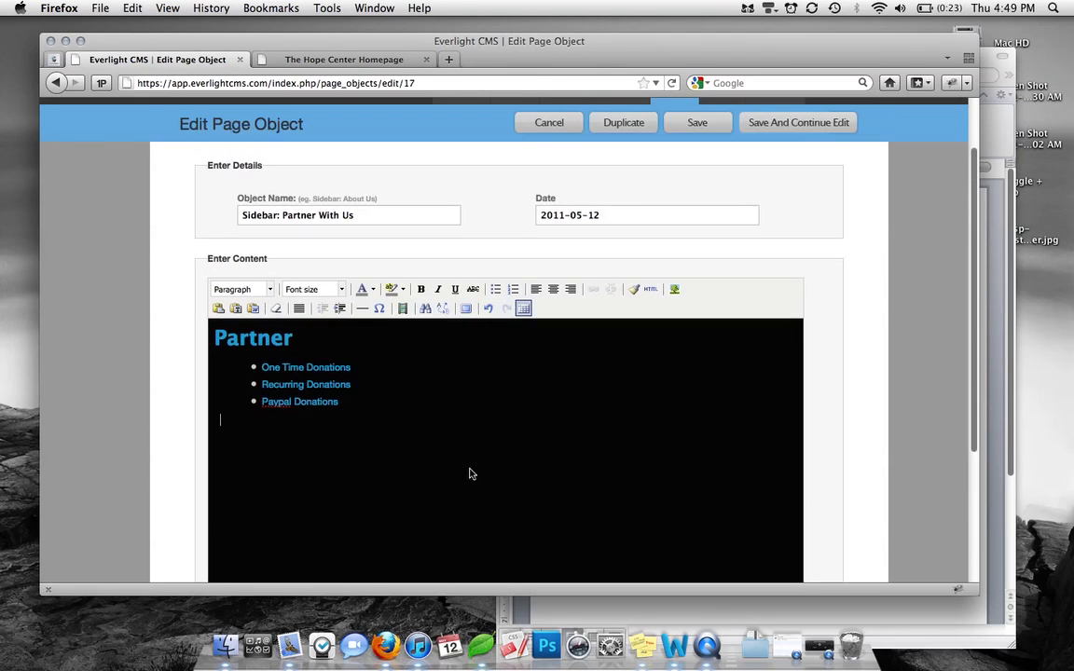
Save Sidebar: Partner With Us and review its HTML source without changes
{"action": "left_click", "coordinate": [792, 130]}
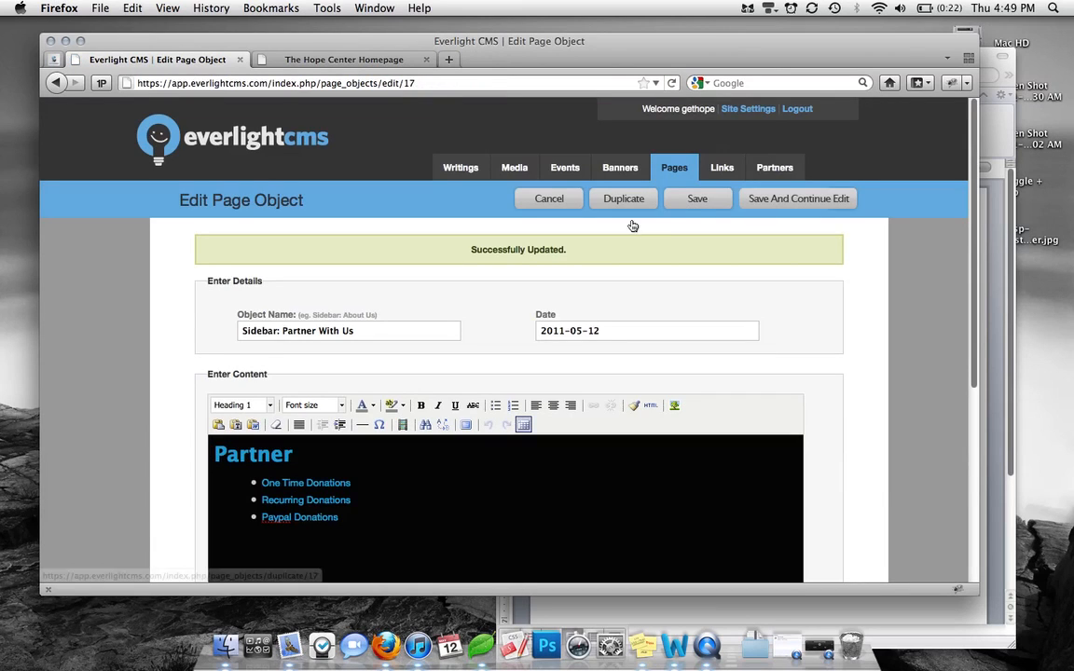
{"action": "left_click", "coordinate": [651, 404]}
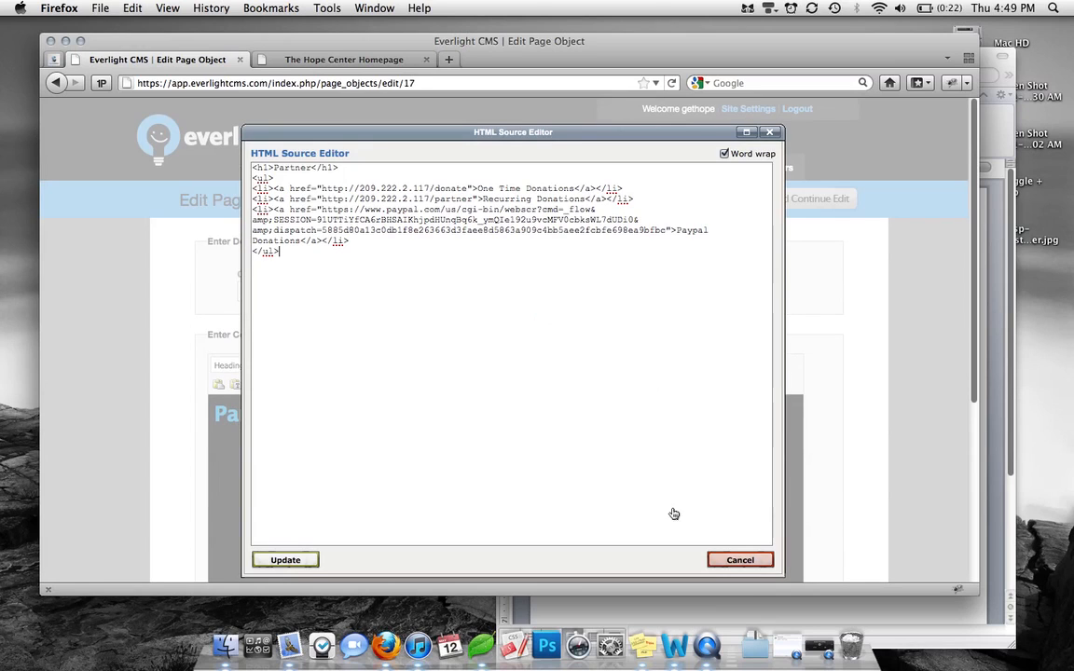
{"action": "left_click", "coordinate": [740, 560]}
{"action": "scroll", "coordinate": [364, 476], "scroll_direction": "down", "scroll_amount": 1}
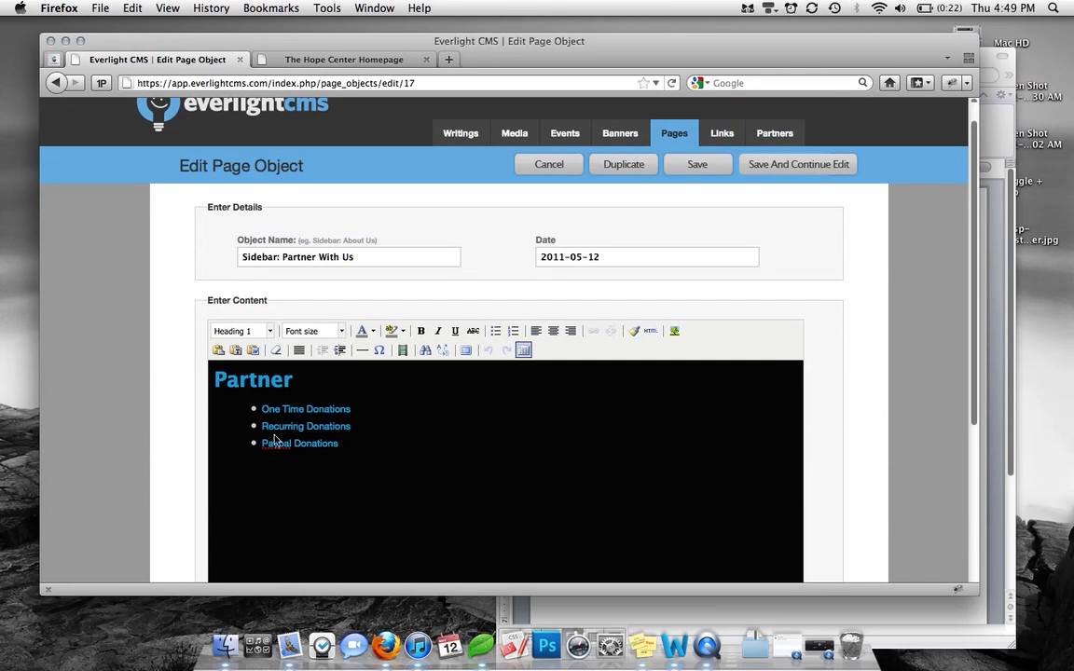
Open the Partner with us page for editing from Manage Pages
{"action": "mouse_move", "coordinate": [675, 138]}
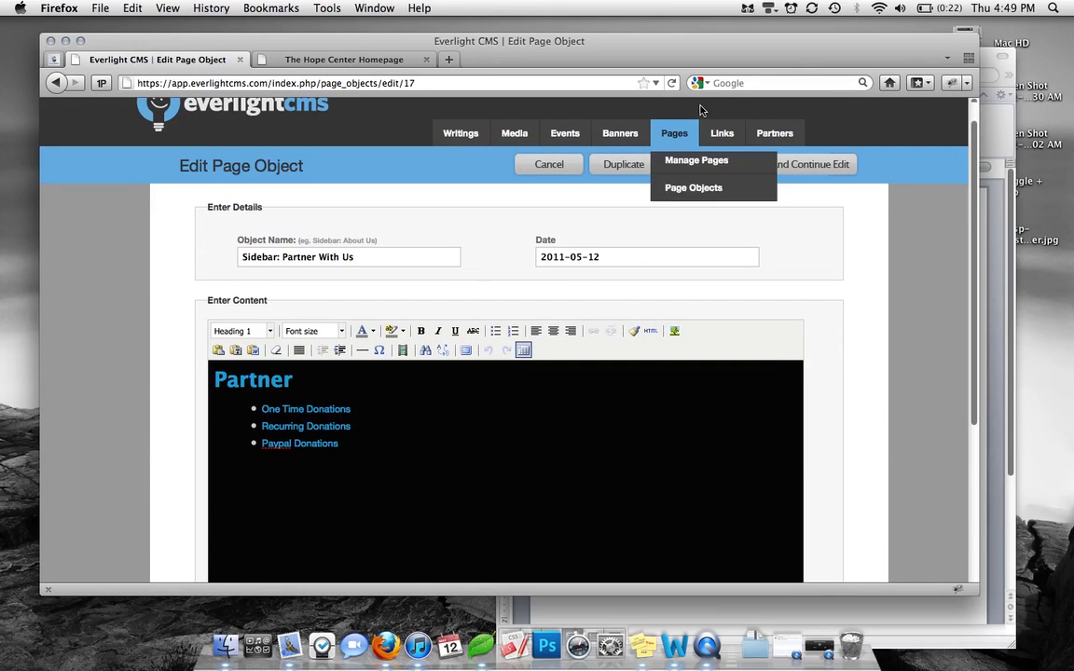
{"action": "left_click", "coordinate": [684, 160]}
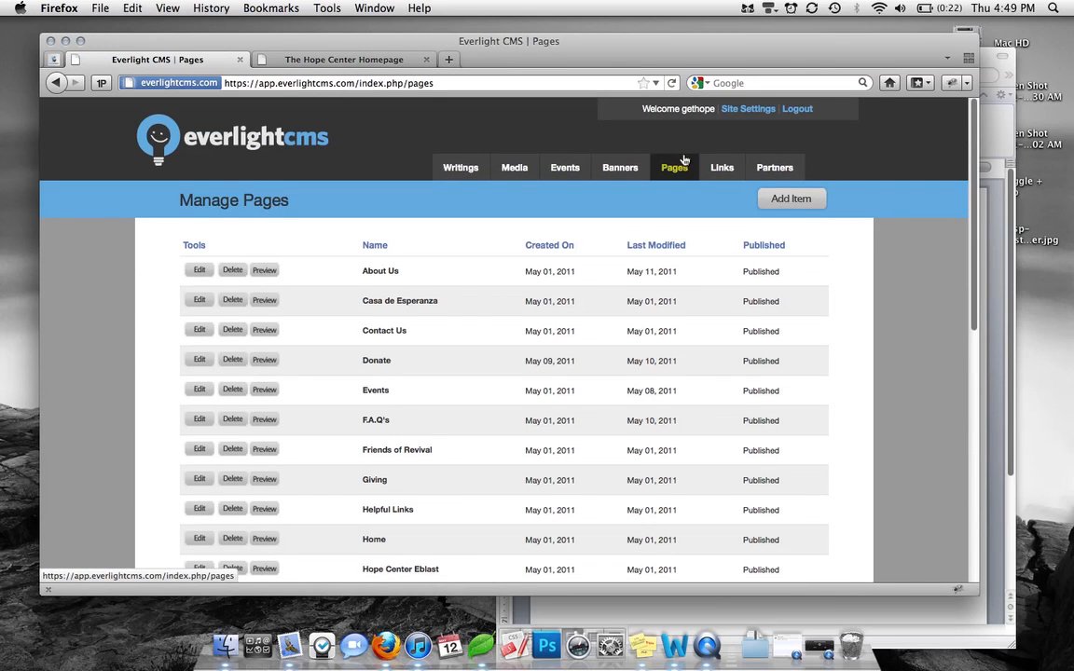
{"action": "scroll", "coordinate": [438, 326], "scroll_direction": "down", "scroll_amount": 5}
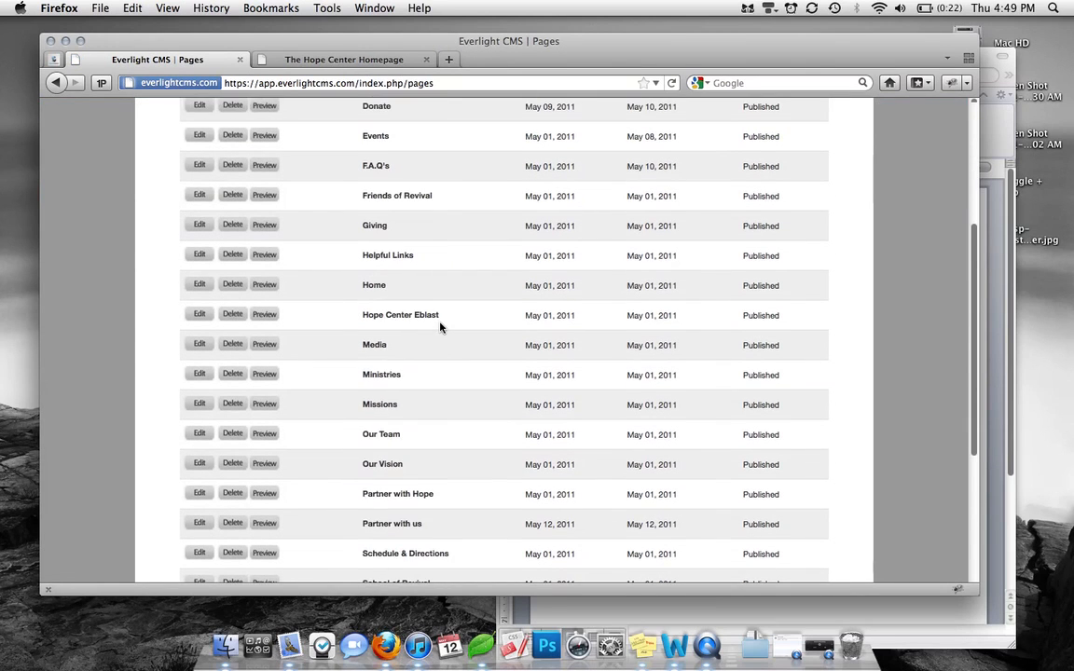
{"action": "scroll", "coordinate": [438, 326], "scroll_direction": "down", "scroll_amount": 2}
{"action": "scroll", "coordinate": [416, 420], "scroll_direction": "down", "scroll_amount": 2}
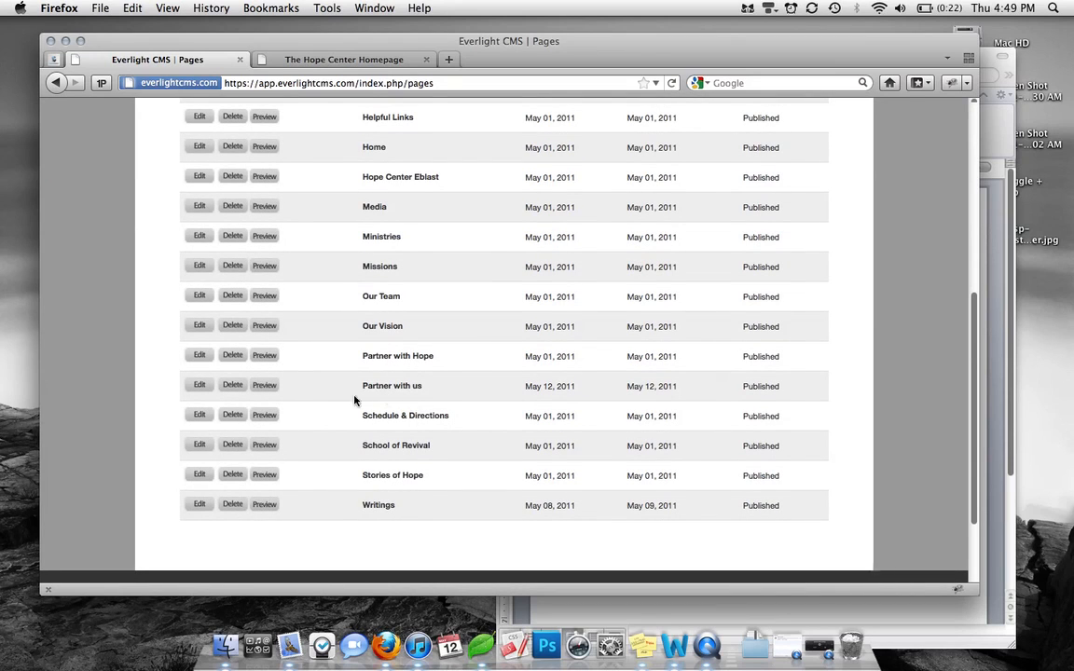
{"action": "left_click", "coordinate": [198, 385]}
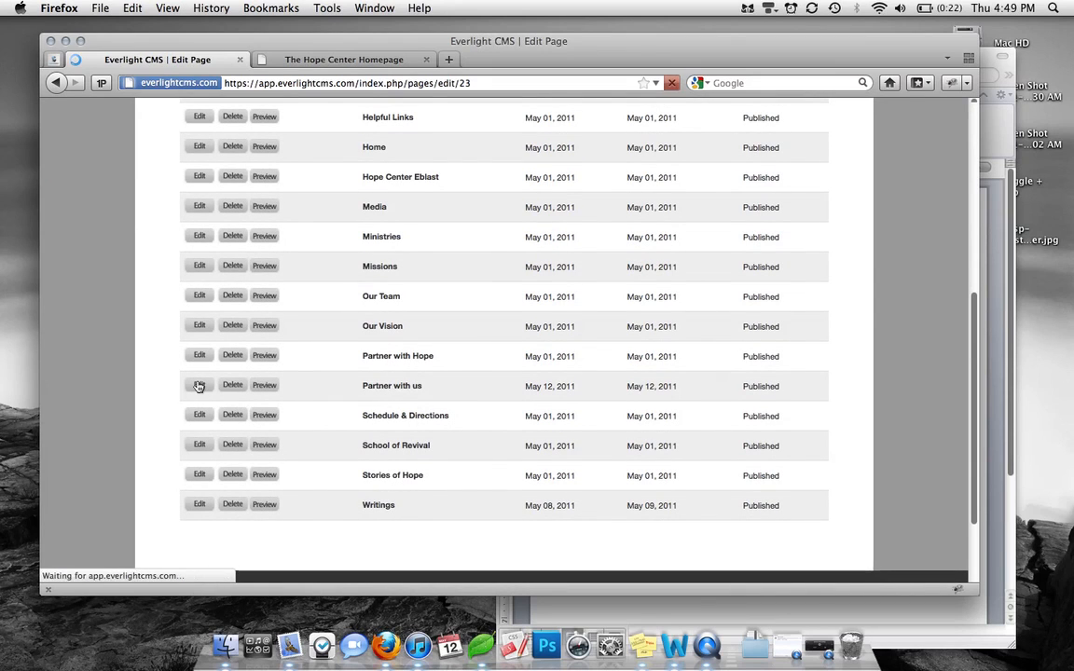
Set the page's sidebar to Sidebar: Partner With Us and save the page
{"action": "scroll", "coordinate": [692, 425], "scroll_direction": "down", "scroll_amount": 10}
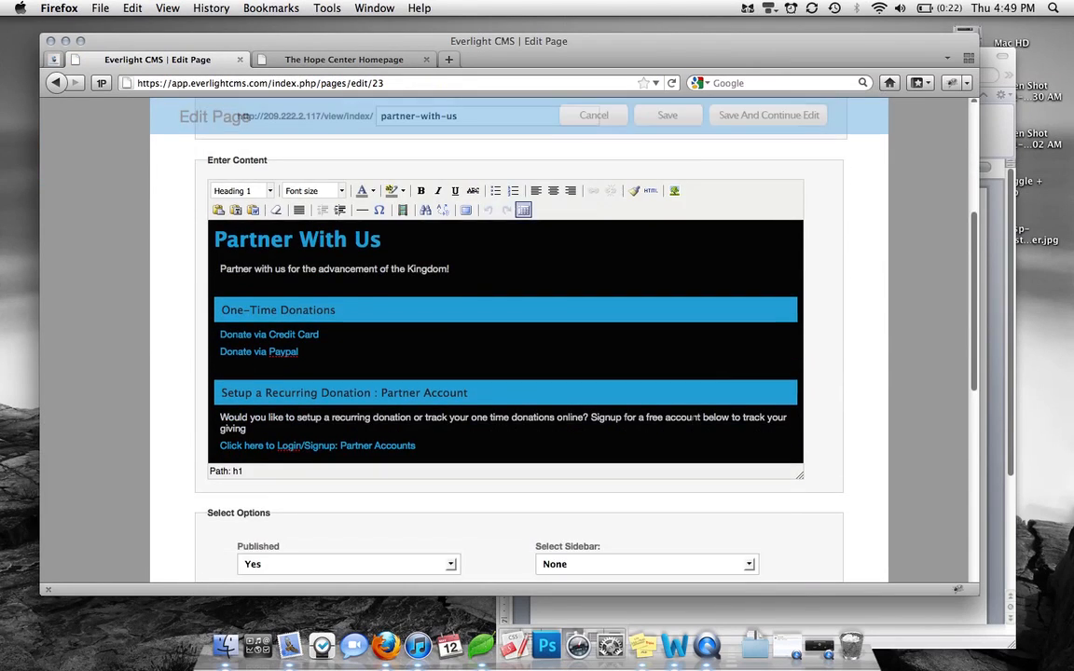
{"action": "left_click", "coordinate": [640, 479]}
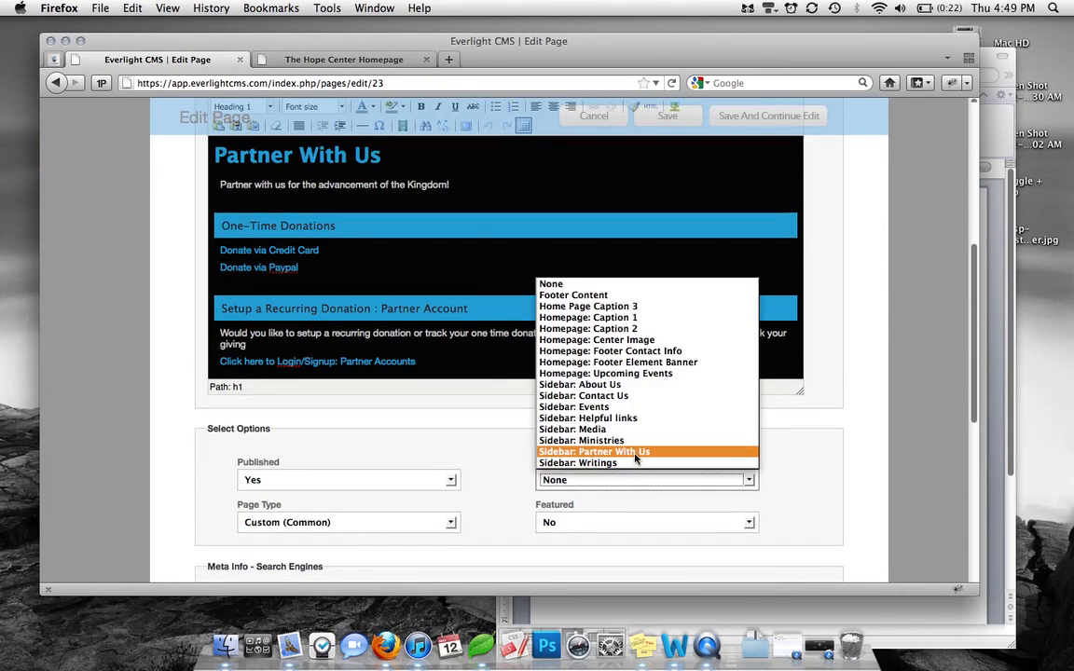
{"action": "left_click", "coordinate": [634, 452]}
{"action": "scroll", "coordinate": [690, 280], "scroll_direction": "up", "scroll_amount": 1}
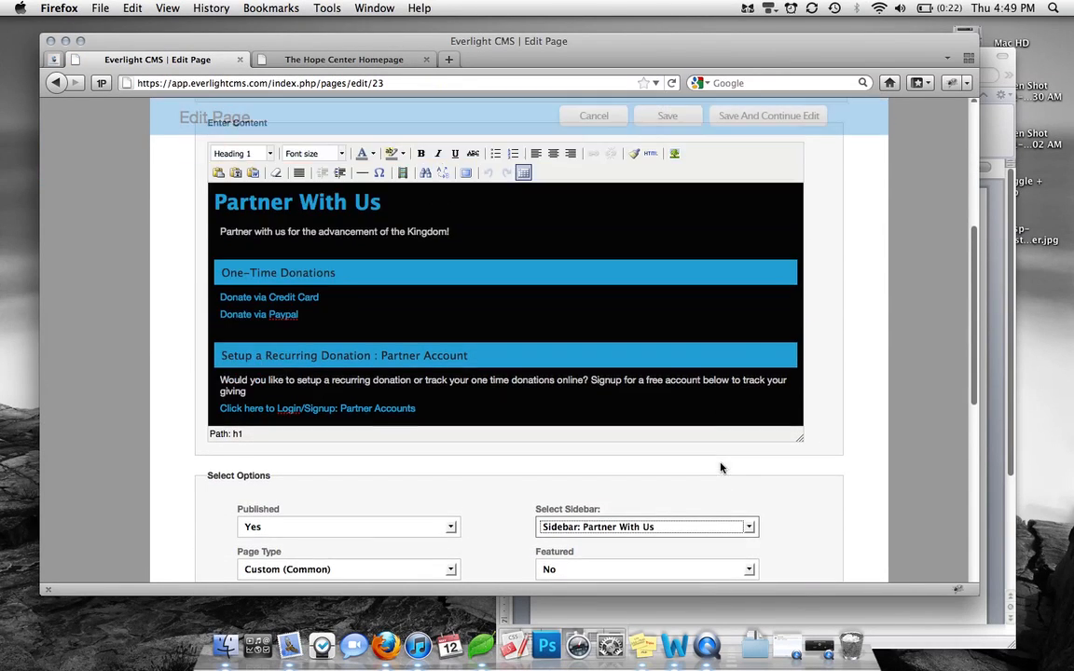
{"action": "left_click", "coordinate": [665, 124]}
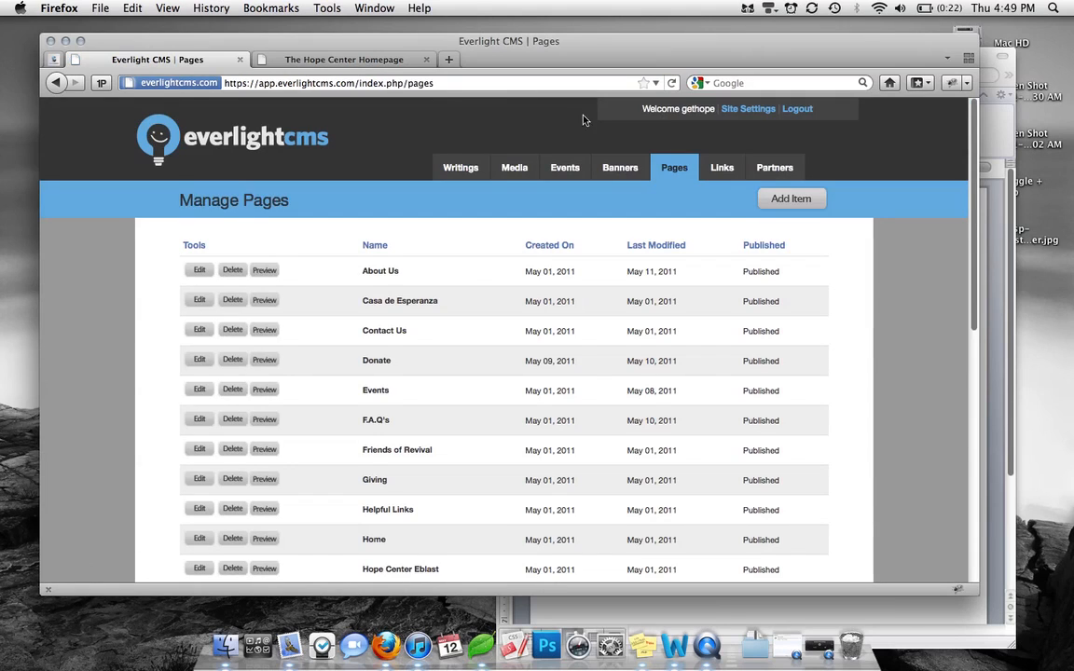
Load the live partner-with-us page on The Hope Center site, then return to the CMS
{"action": "left_click", "coordinate": [390, 61]}
{"action": "left_click", "coordinate": [334, 87]}
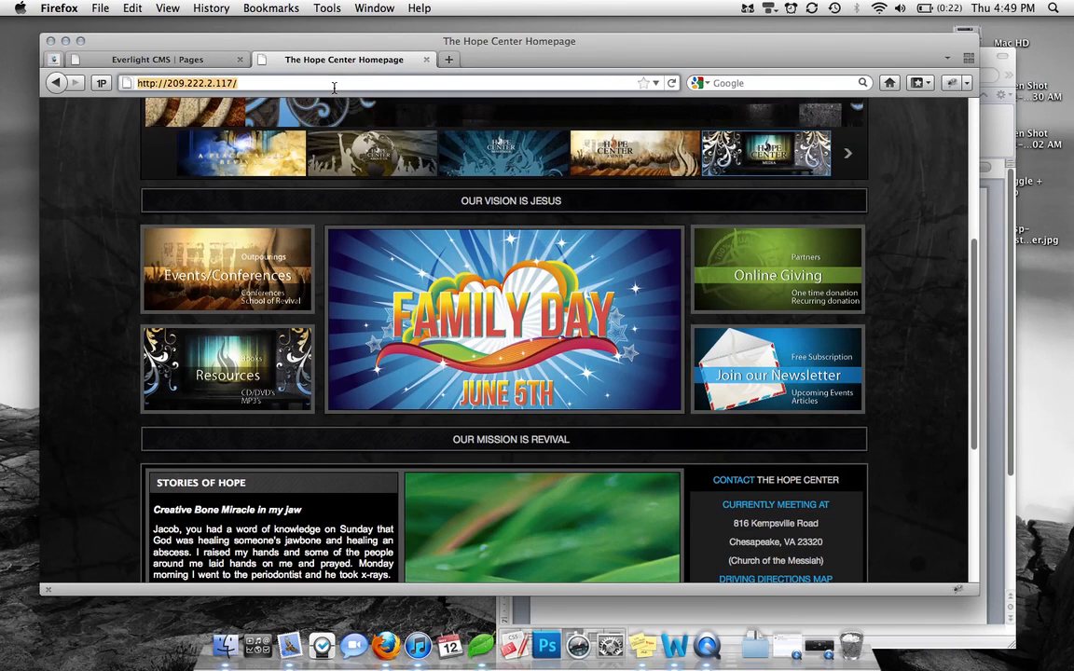
{"action": "type", "text": "partner"}
{"action": "key", "text": "Down"}
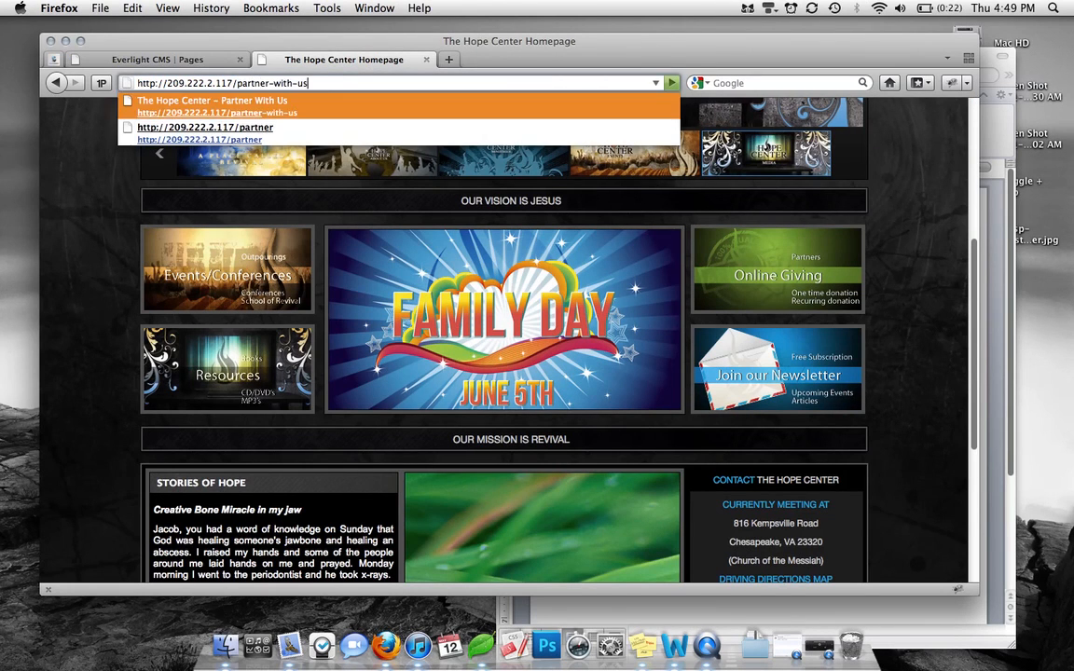
{"action": "key", "text": "Return"}
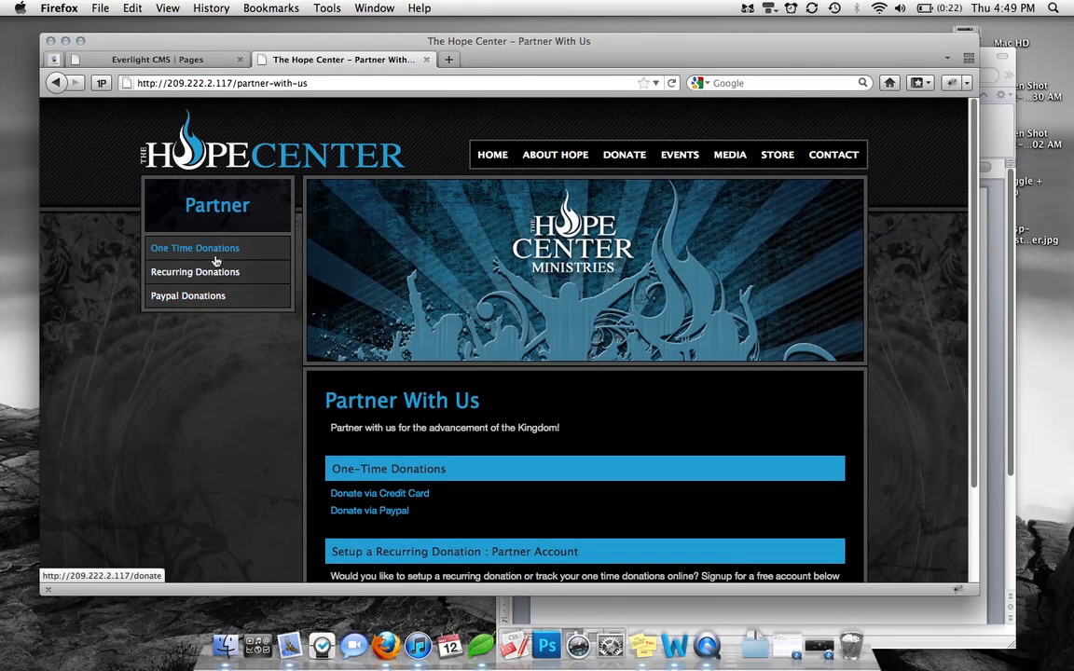
{"action": "left_click", "coordinate": [192, 60]}
Open Pages > Page Objects and scroll the Manage Objects list, topped by Sidebar: Partner With Us
{"action": "mouse_move", "coordinate": [670, 177]}
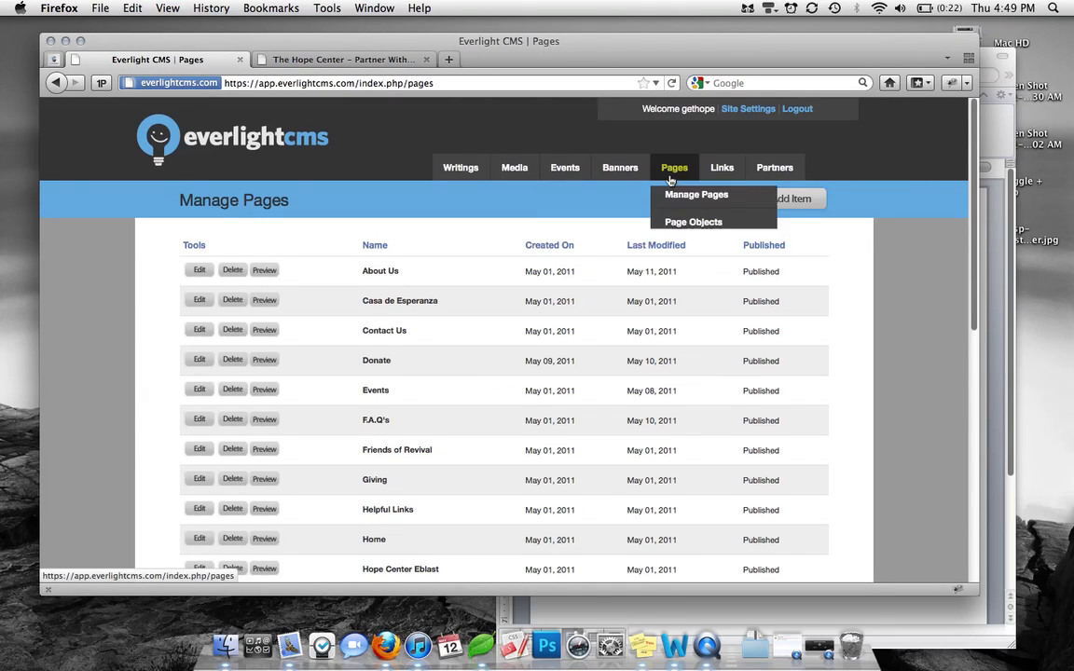
{"action": "left_click", "coordinate": [676, 221]}
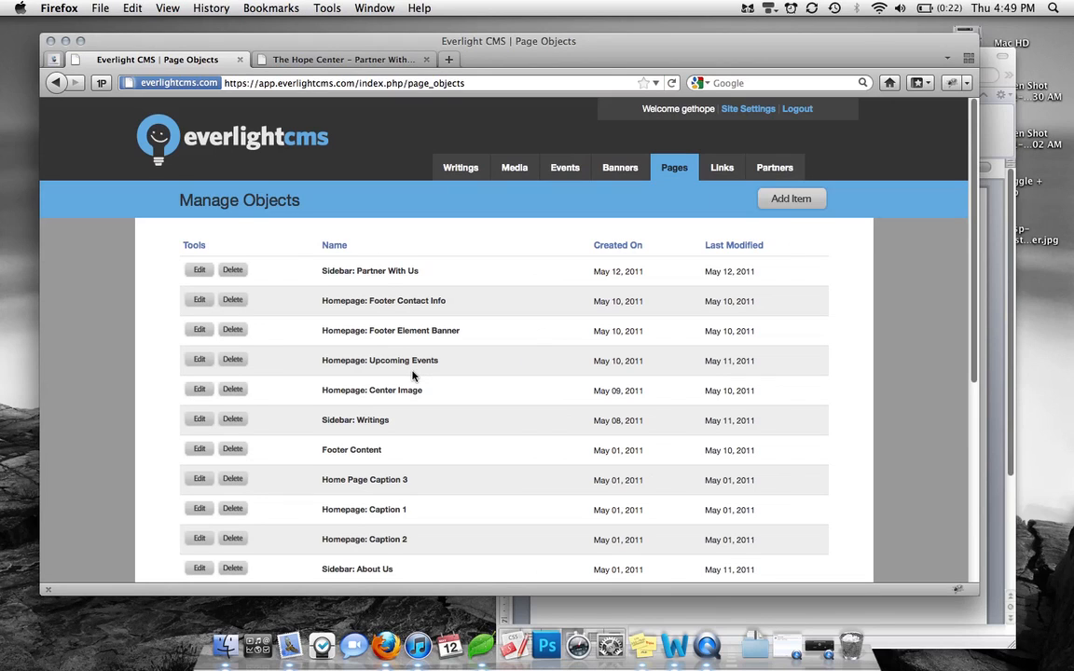
{"action": "scroll", "coordinate": [418, 421], "scroll_direction": "down", "scroll_amount": 3}
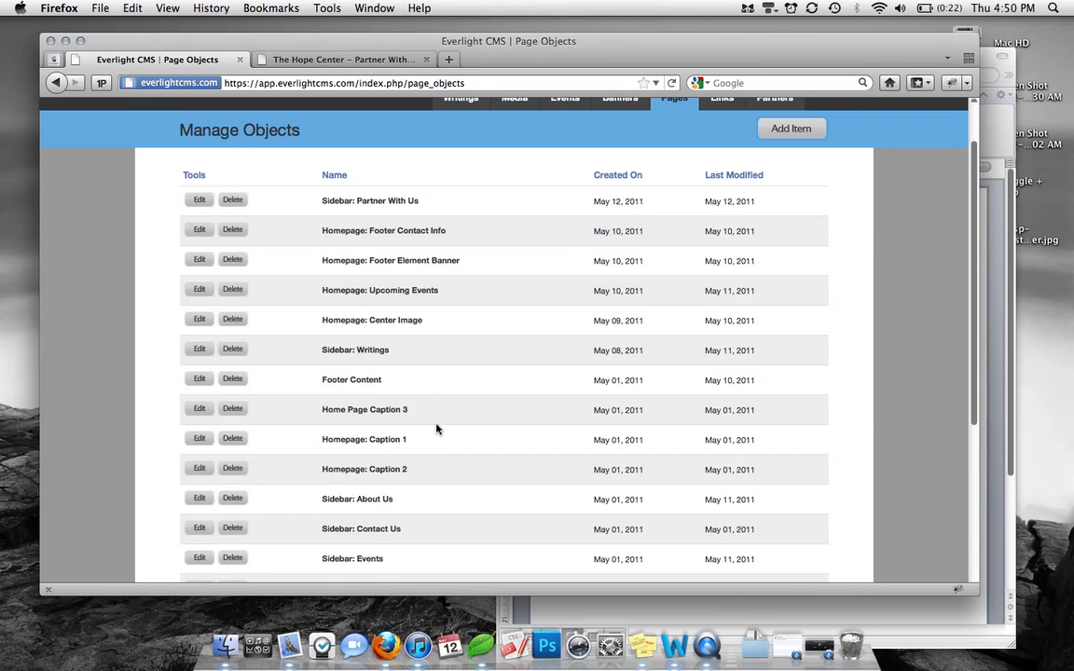
{"action": "left_click", "coordinate": [708, 645]}
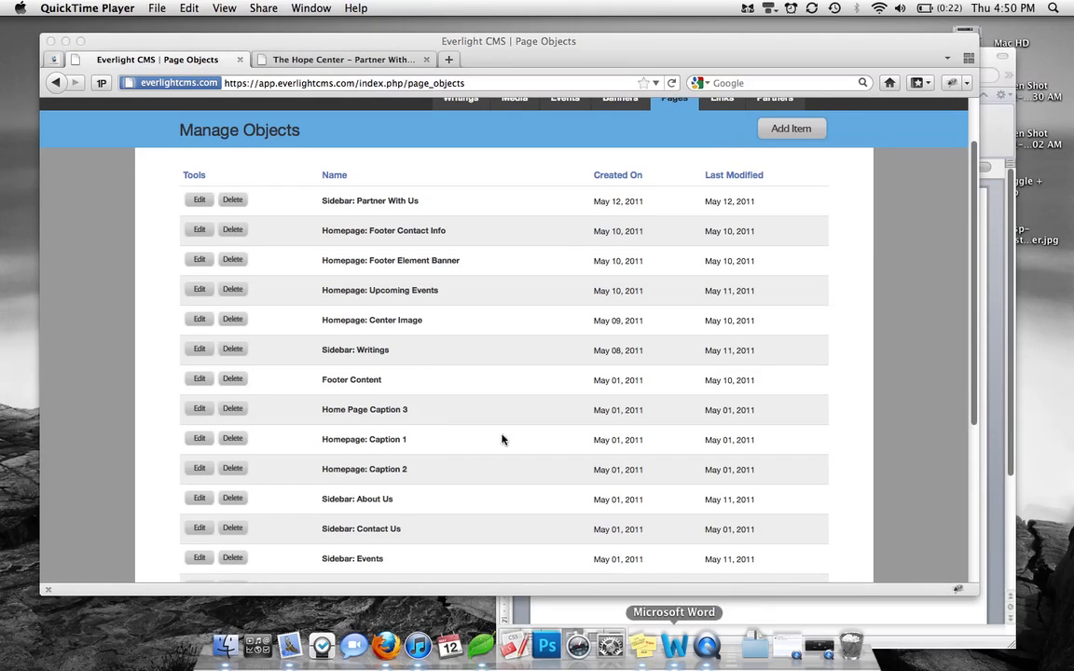
{"action": "left_click", "coordinate": [819, 645]}
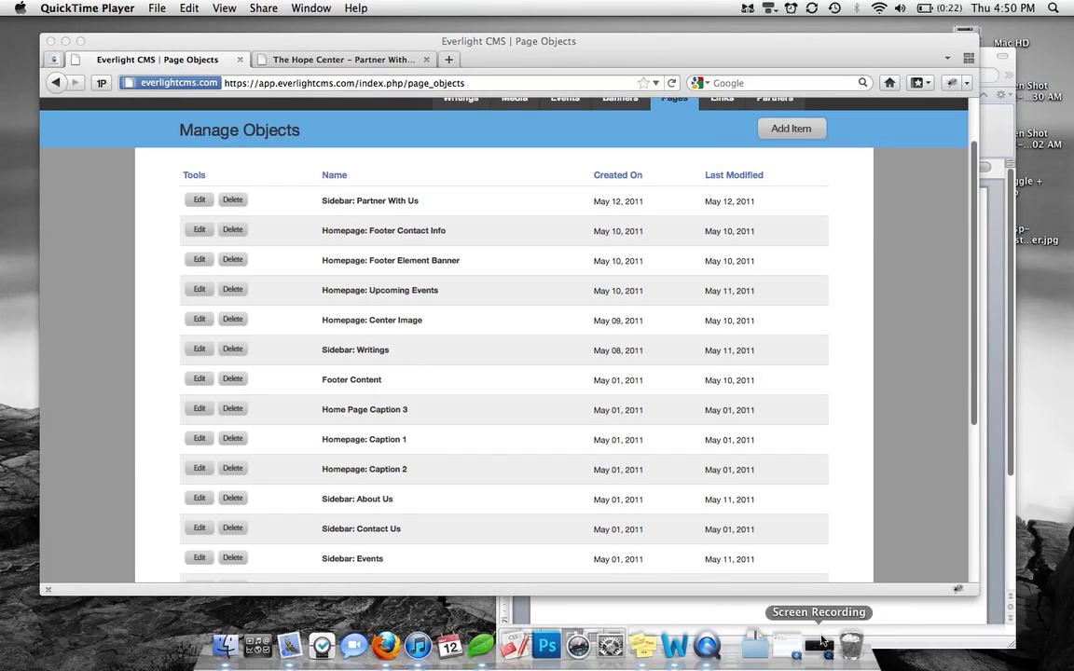